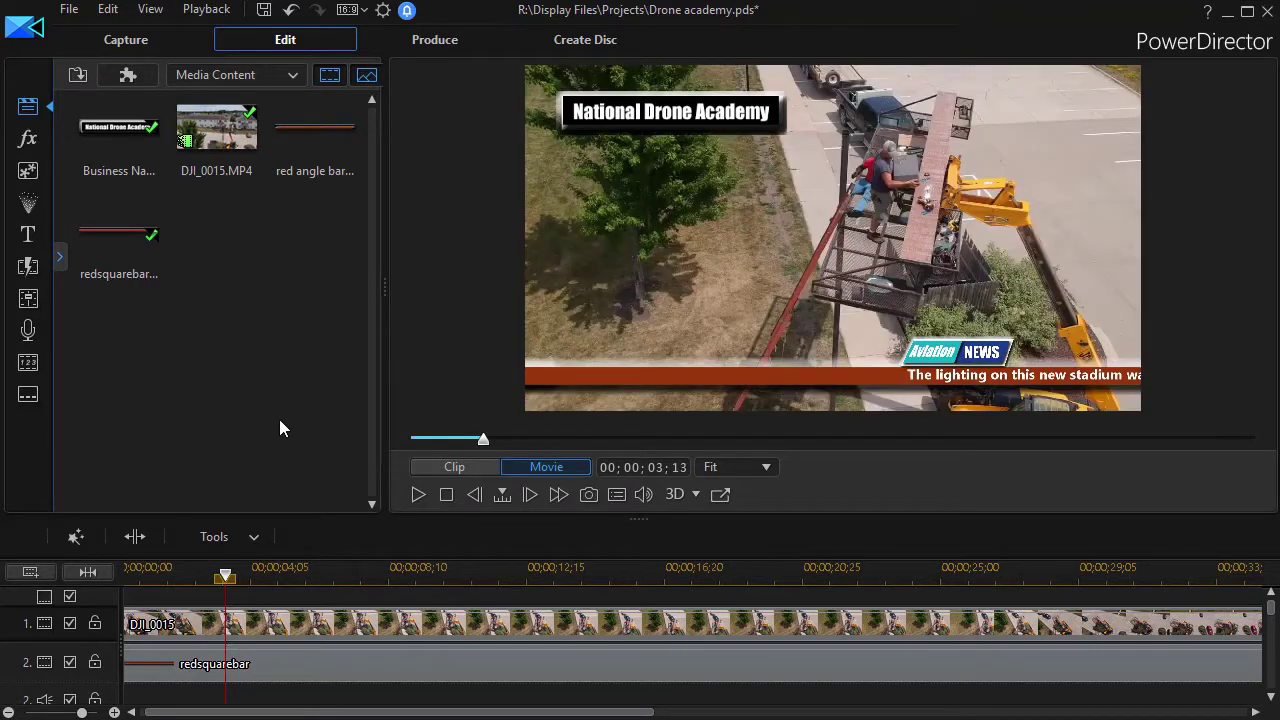
Step: Create a new custom particle effect in the Particle Room using the newsbar image as its particle
left_click(27, 207)
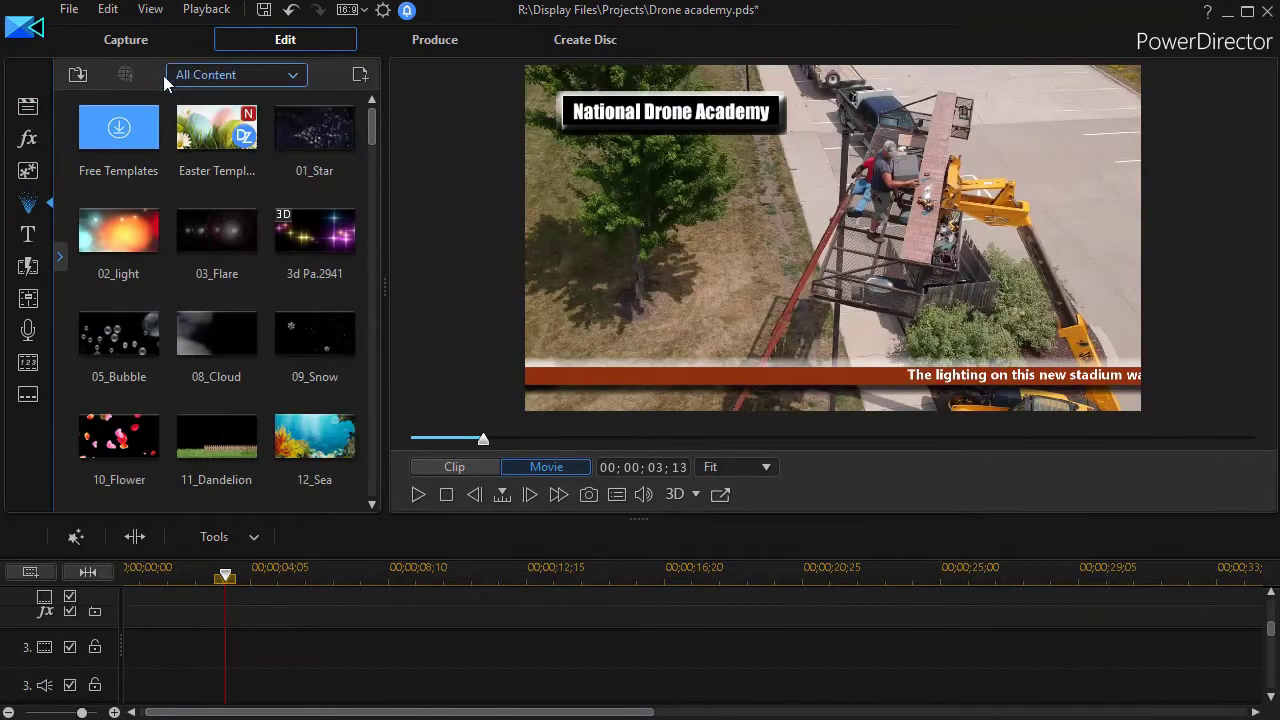
left_click(366, 77)
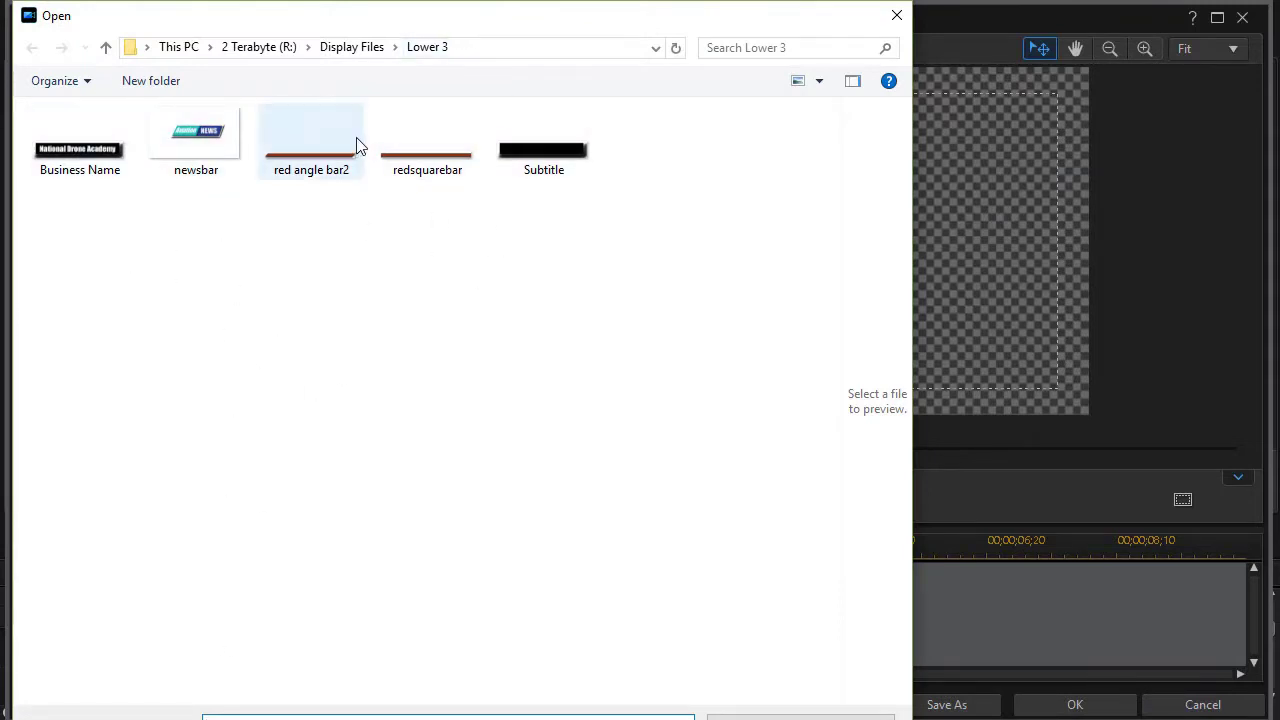
double_click(204, 139)
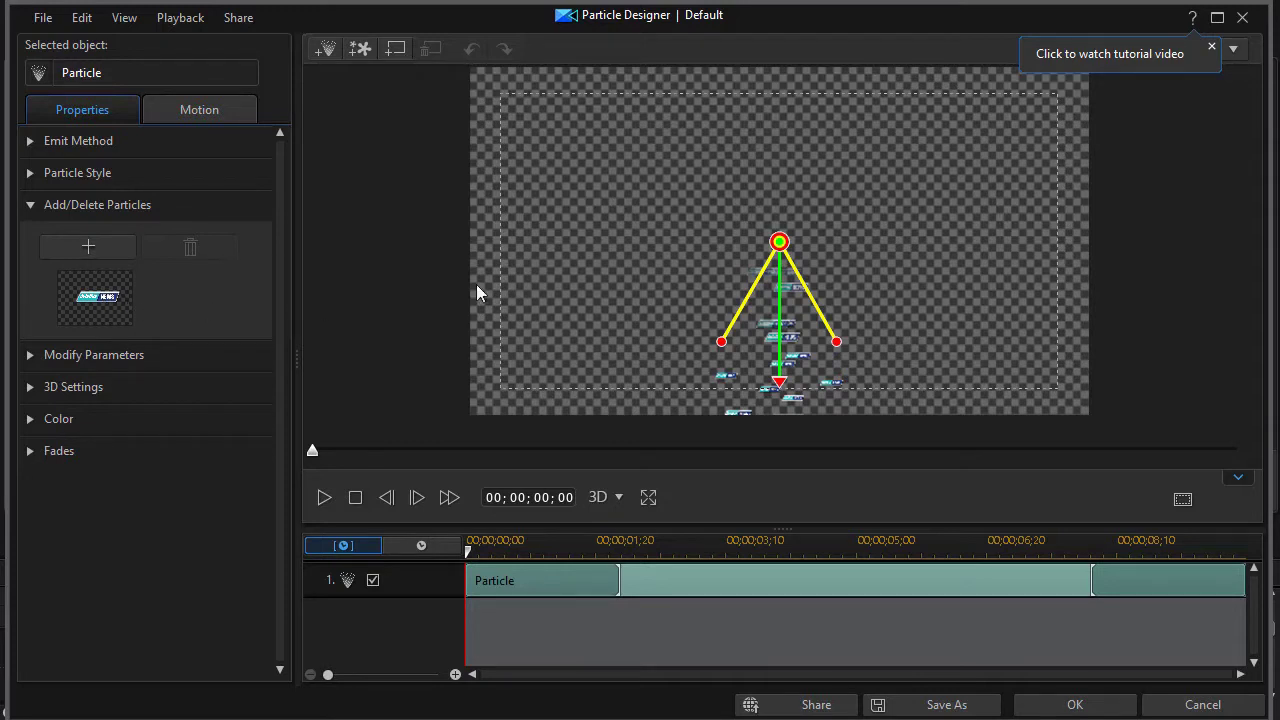
left_click(30, 143)
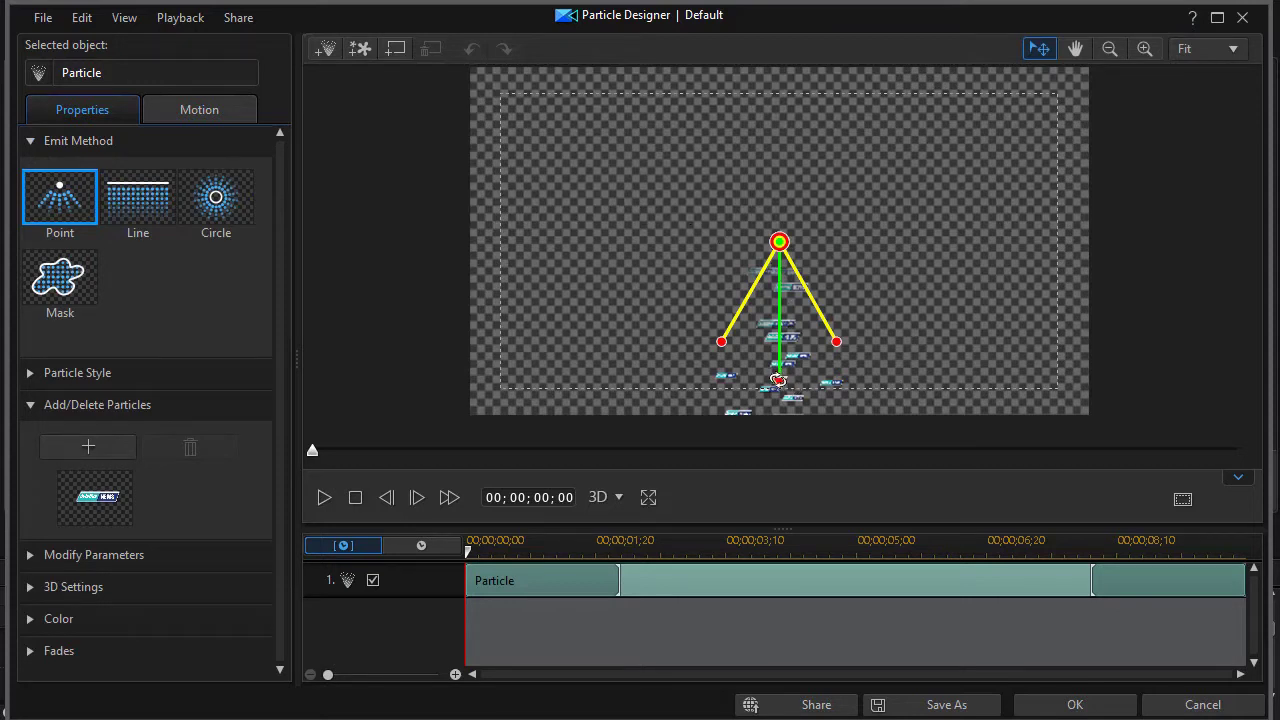
Step: Aim the emitter rightward, move it to the canvas's left side, and narrow its spread to a line
left_click_drag(778, 379, 900, 238)
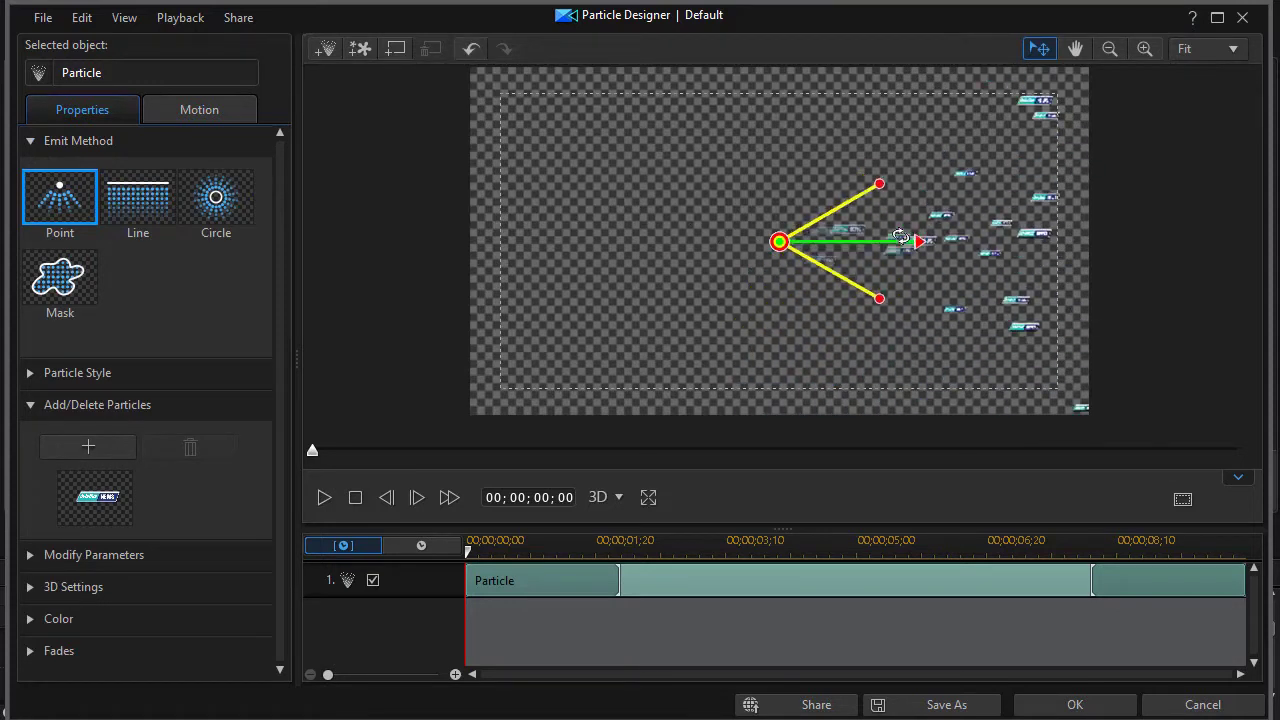
left_click_drag(778, 241, 535, 262)
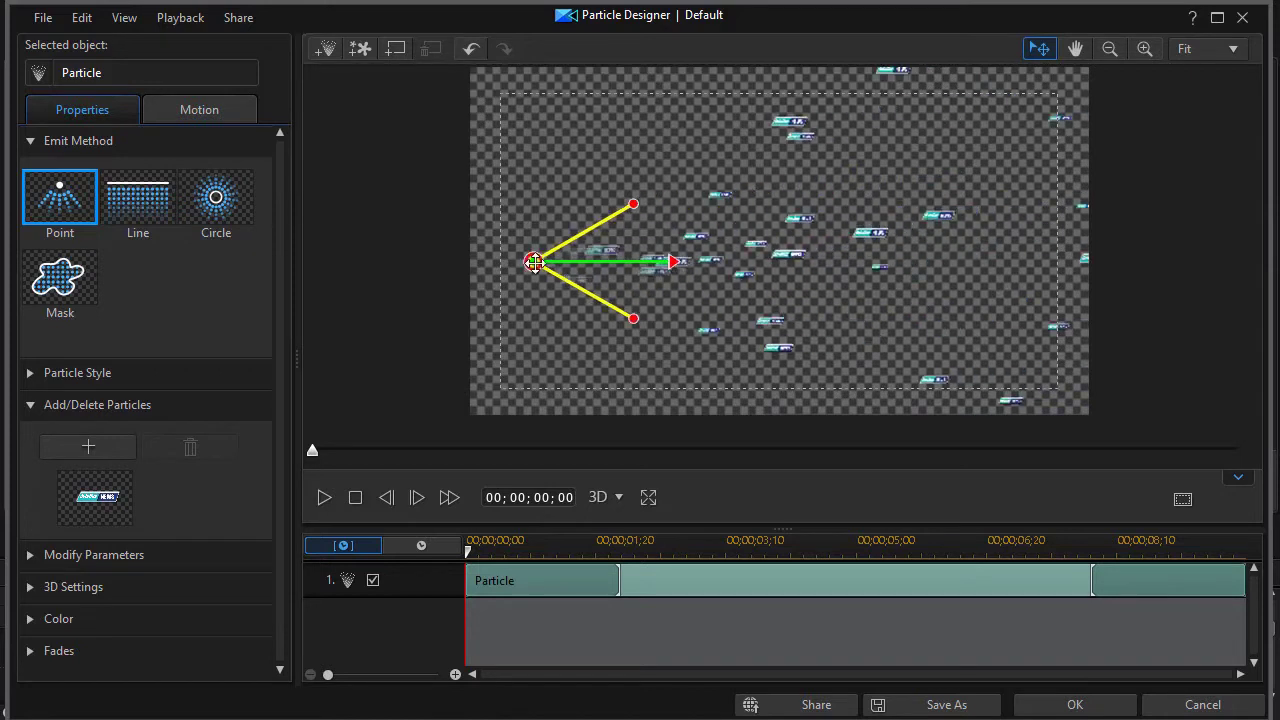
left_click_drag(633, 318, 649, 262)
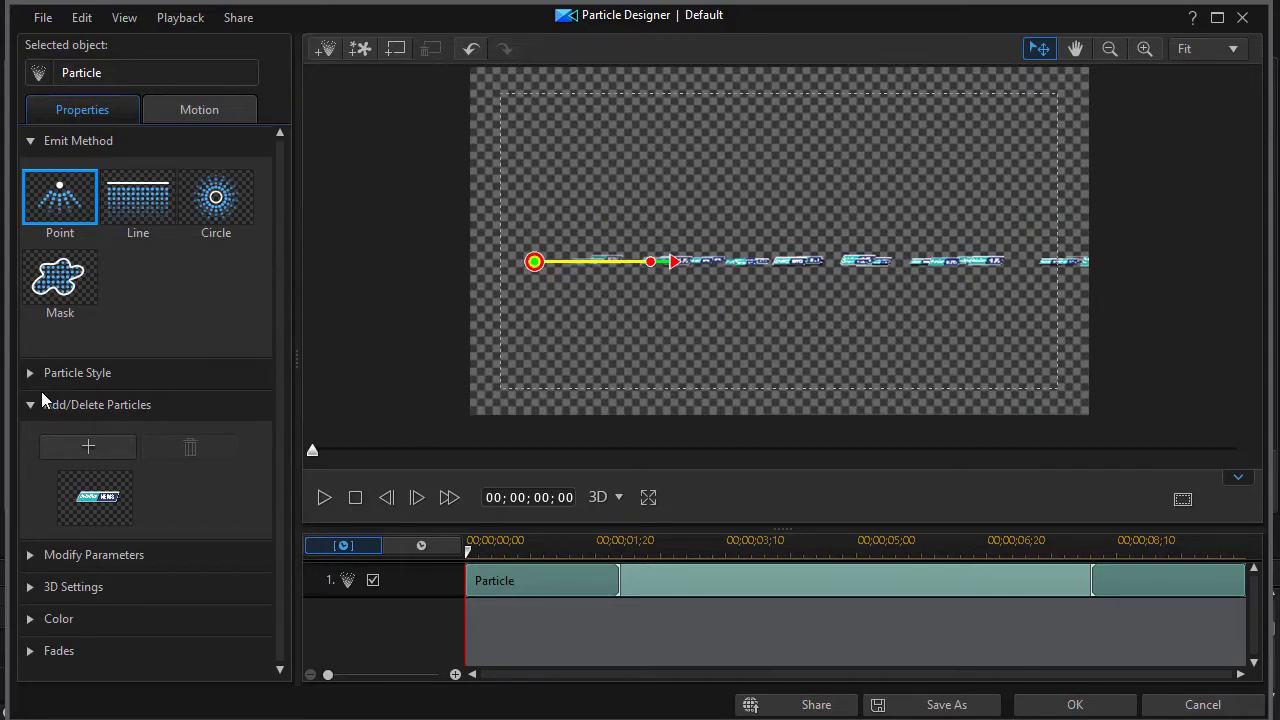
left_click(30, 557)
Step: Set the particle Max count to 3
mouse_move(284, 315)
left_mouse_down()
mouse_move(308, 209)
mouse_move(298, 314)
left_mouse_up()
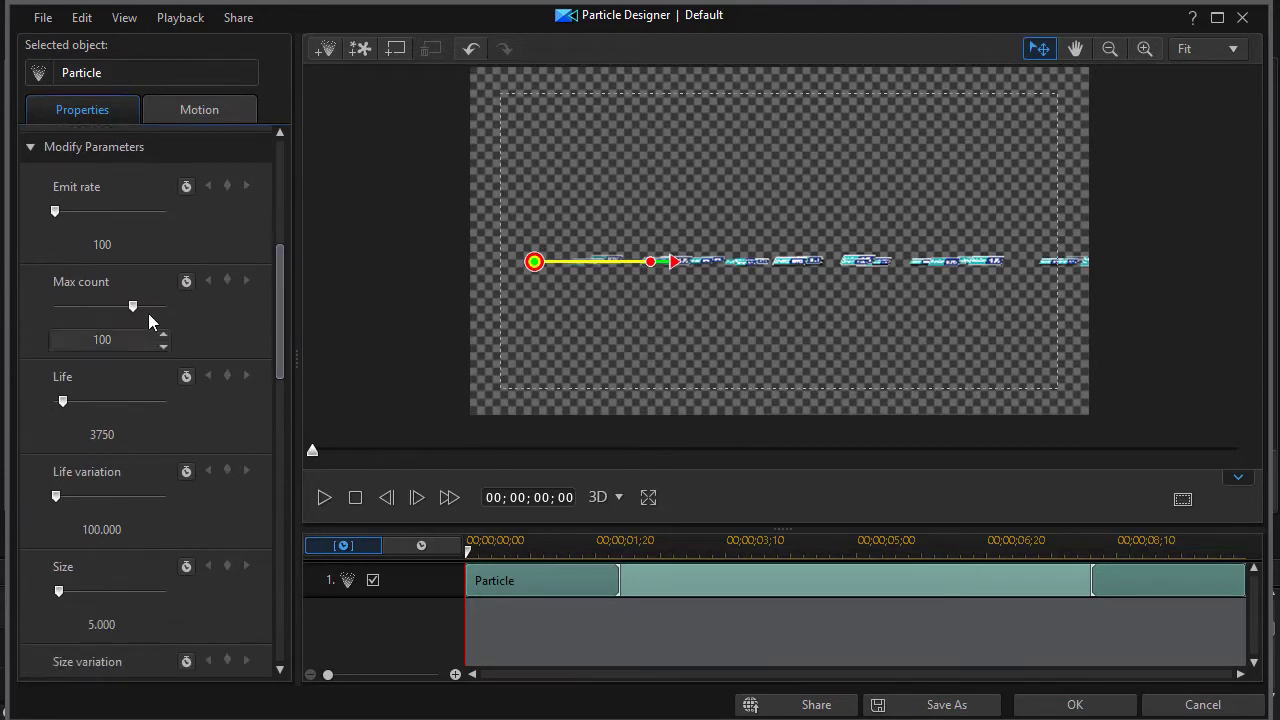
left_click_drag(131, 308, 51, 311)
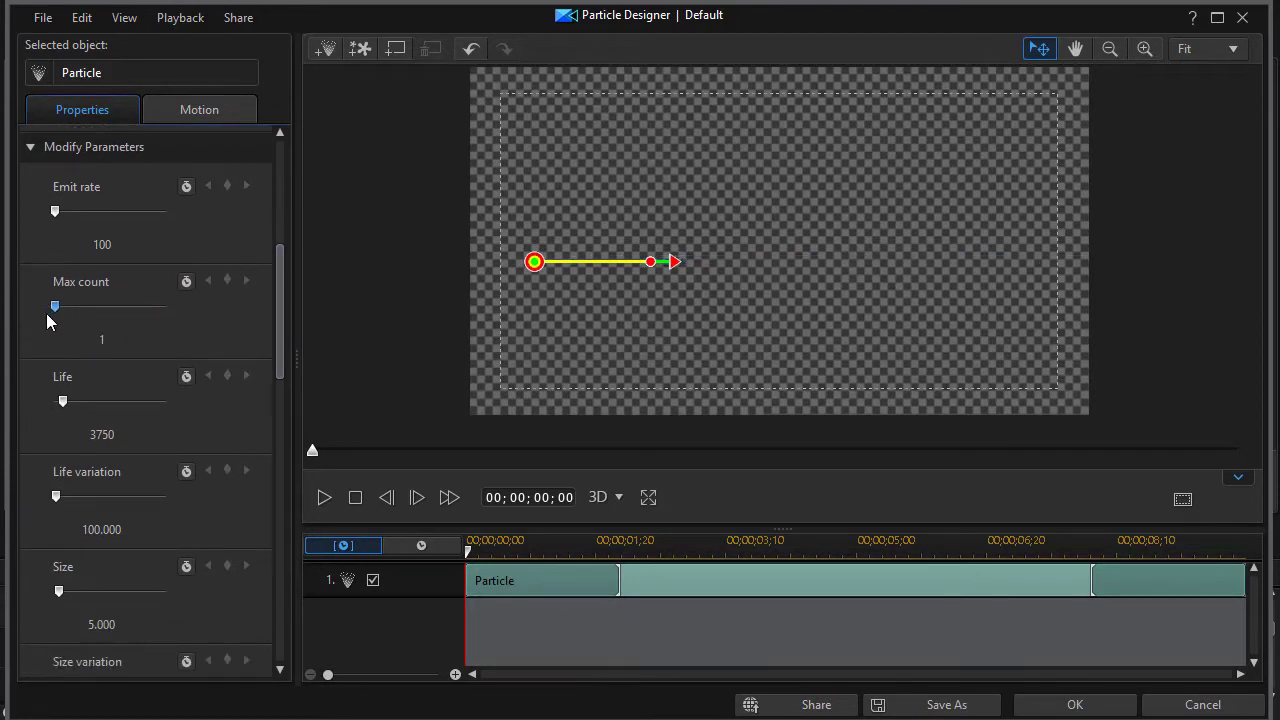
mouse_move(163, 337)
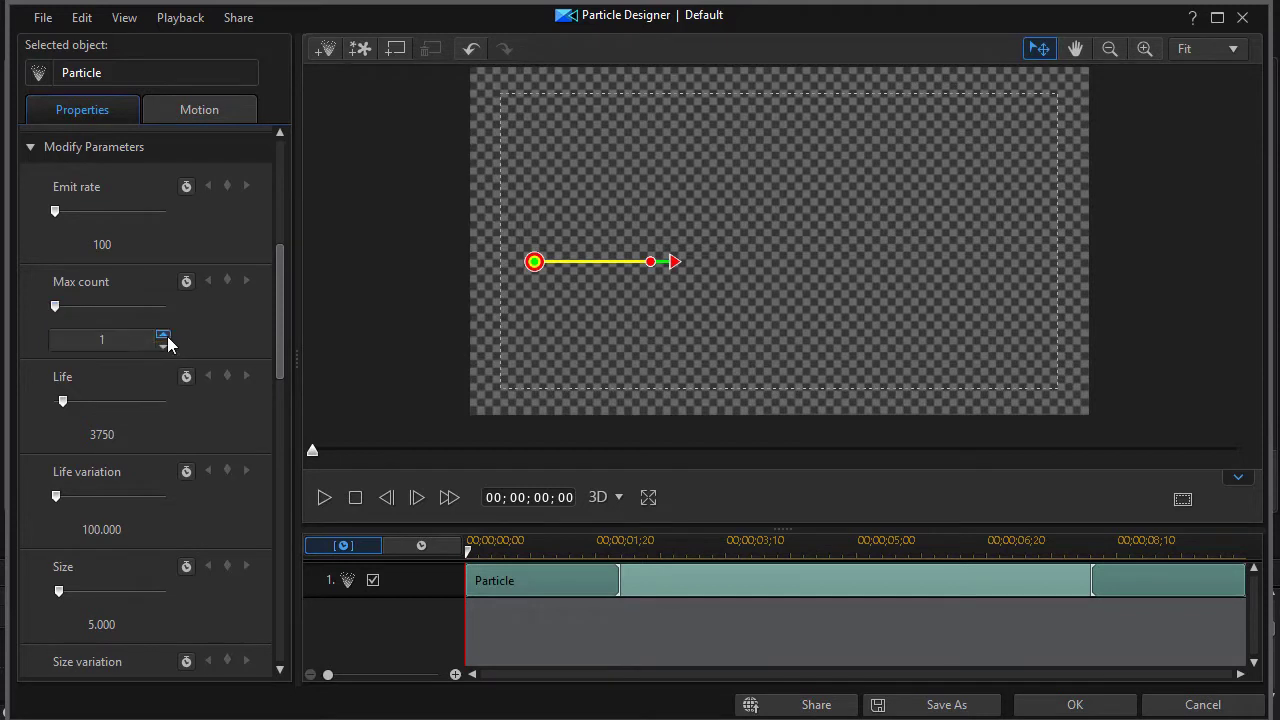
left_click(163, 335)
left_click(163, 335)
Step: Set Life, Size and Speed variations, Wave amplitude, frequency and their variations to 0
left_click(55, 496)
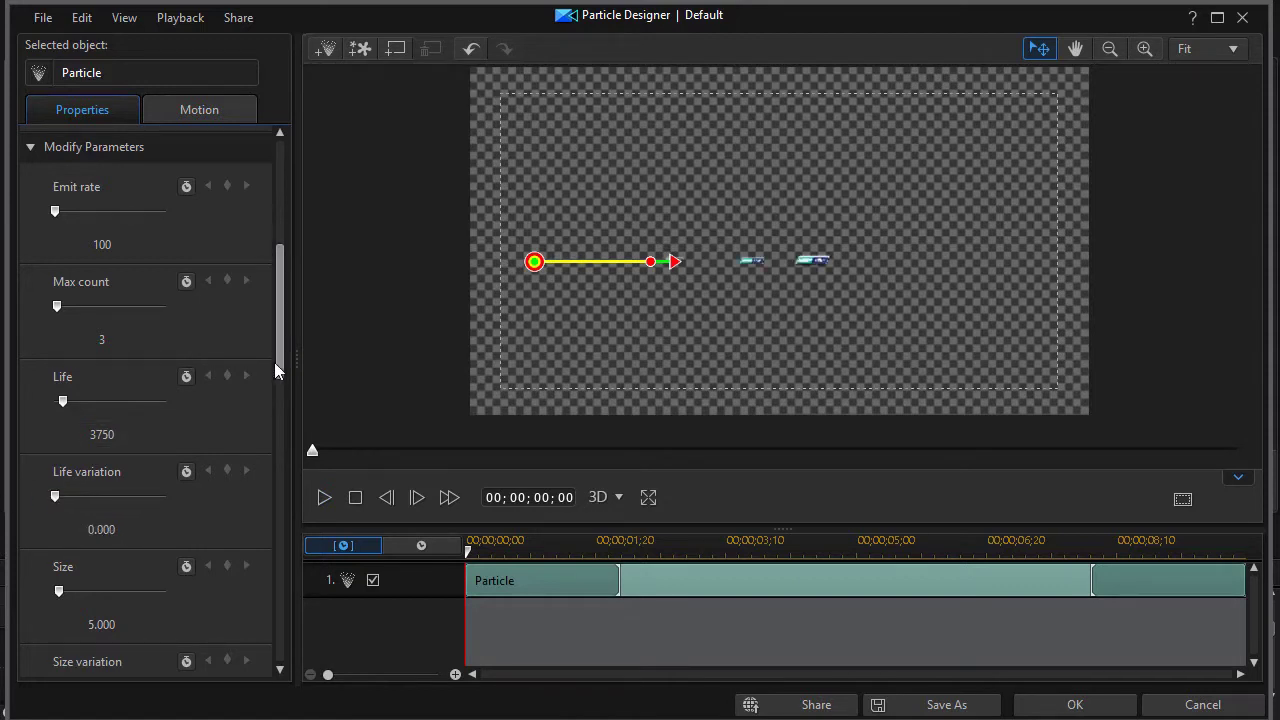
scroll(274, 363, "down", 5)
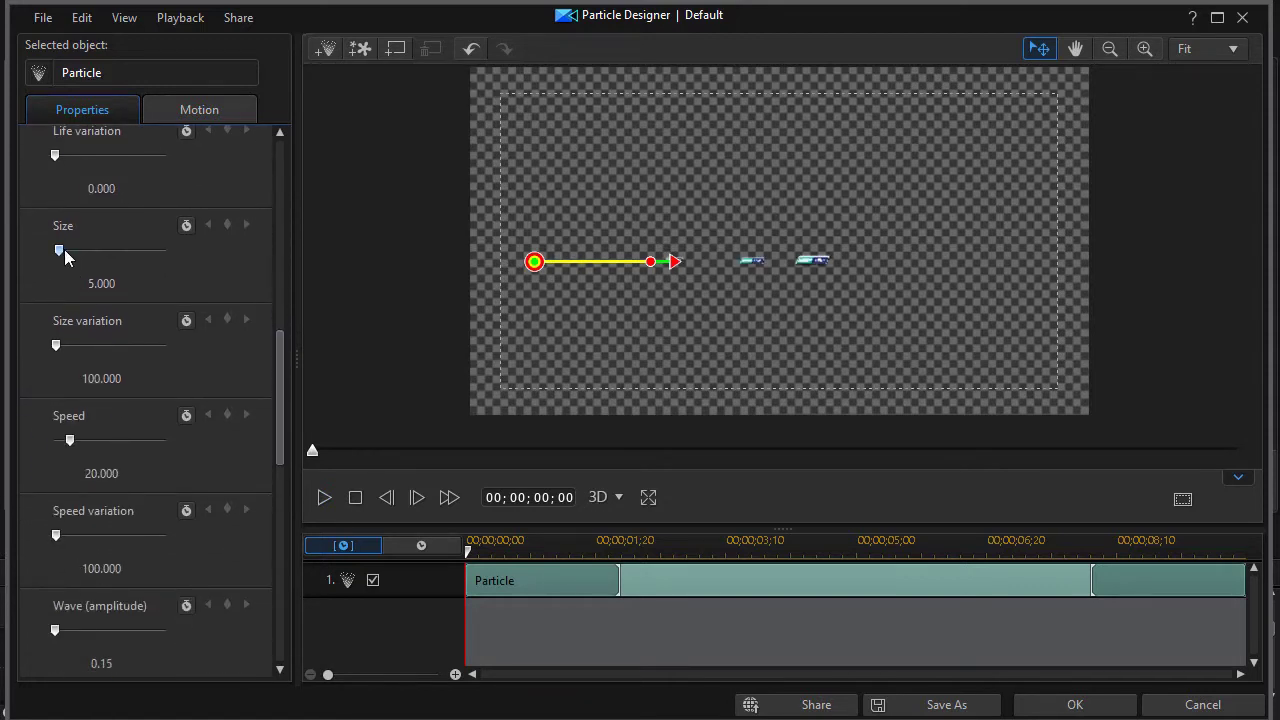
left_click(57, 346)
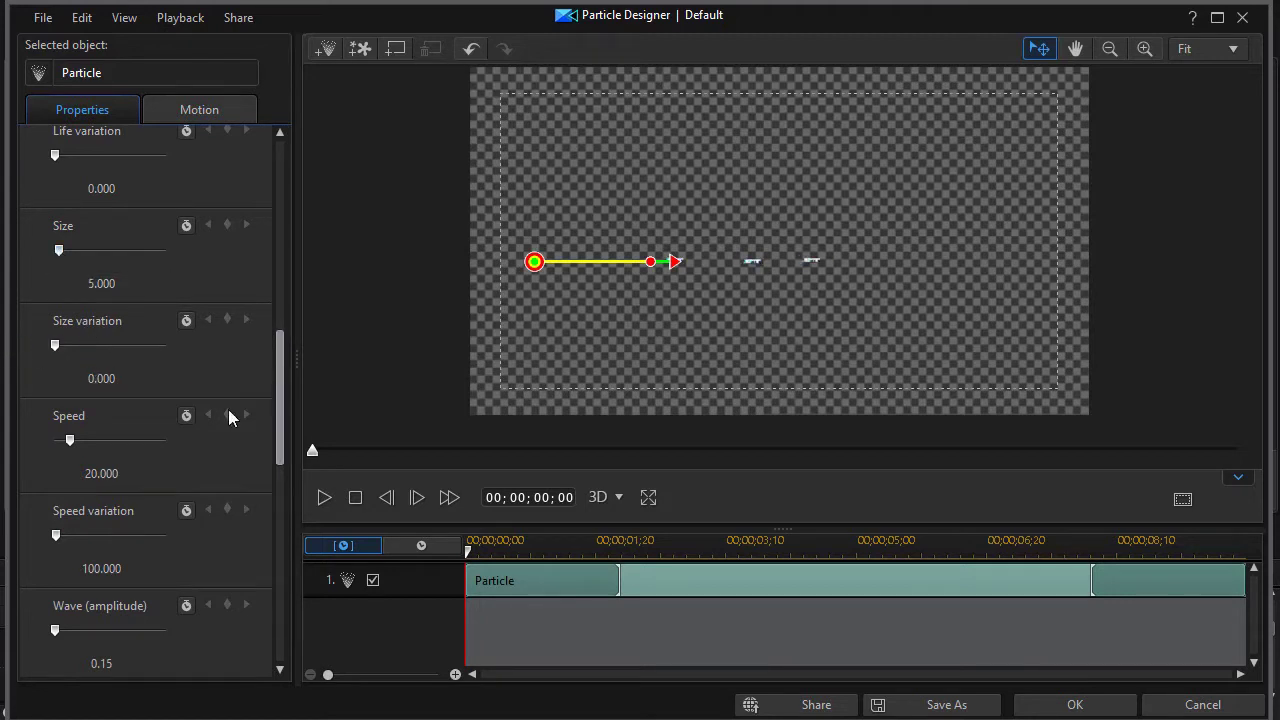
left_click(55, 537)
scroll(55, 450, "down", 3)
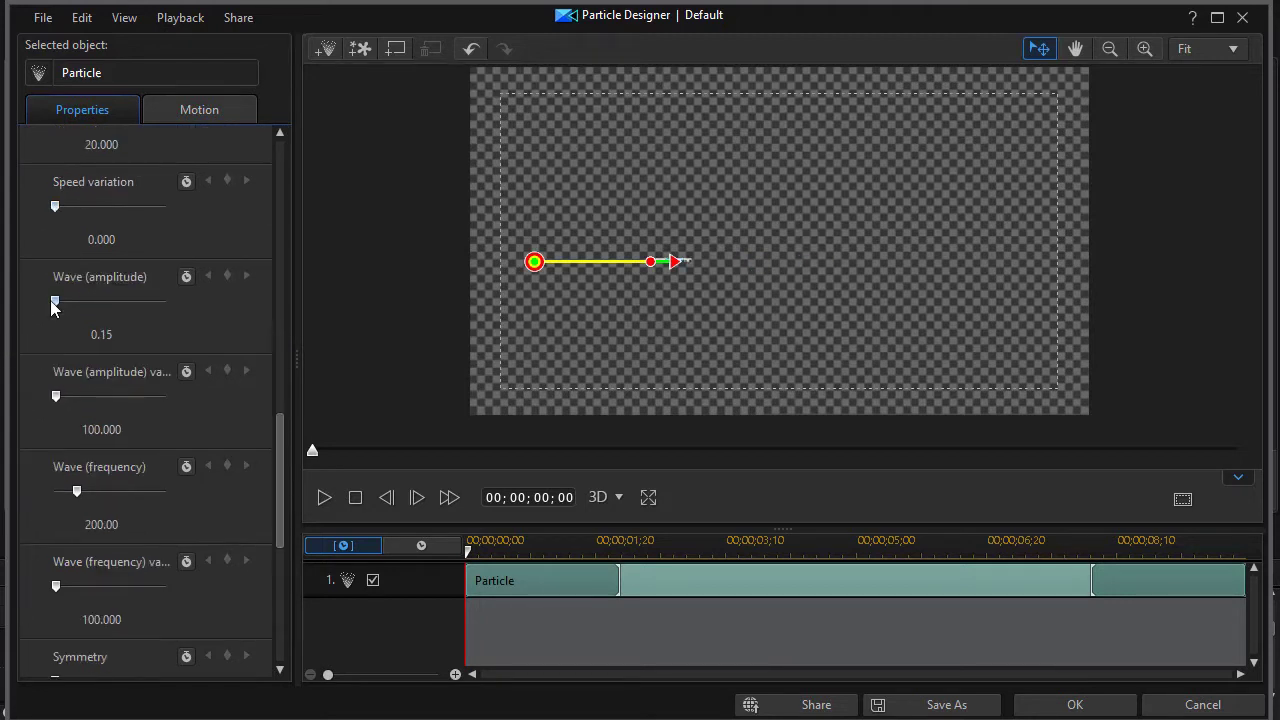
left_click(55, 300)
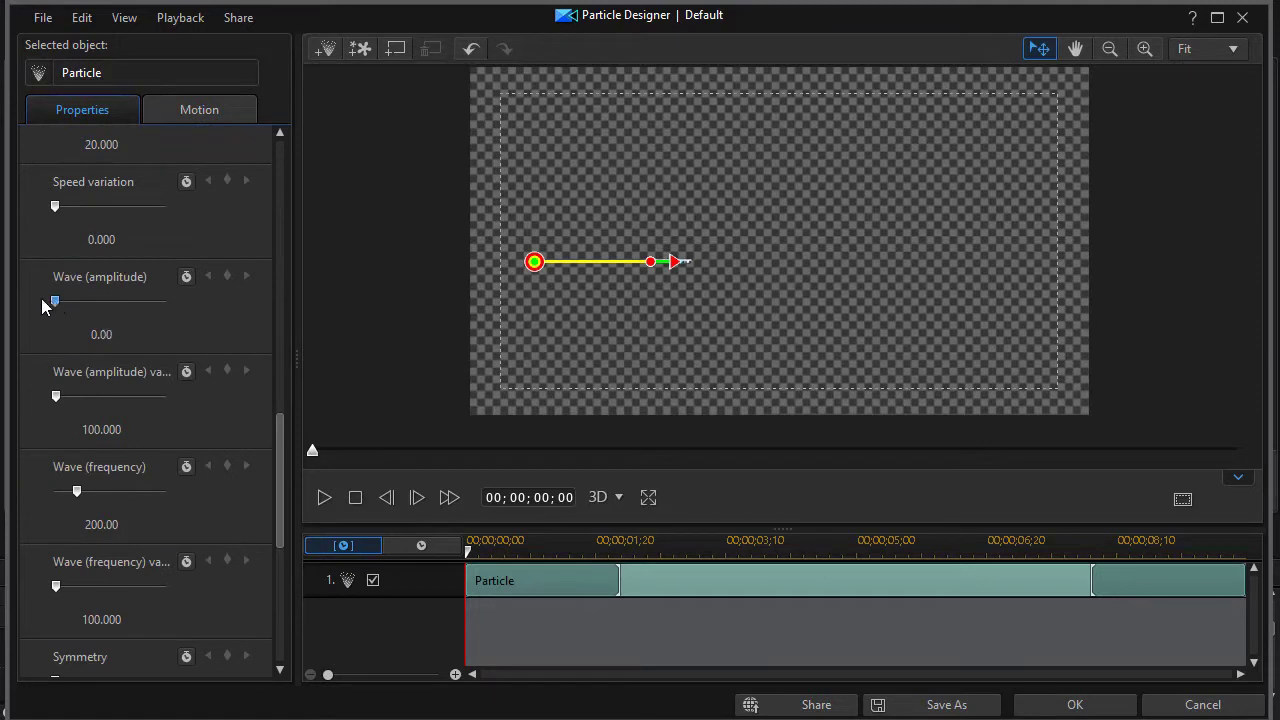
left_click(55, 396)
scroll(279, 480, "down", 3)
left_click(54, 372)
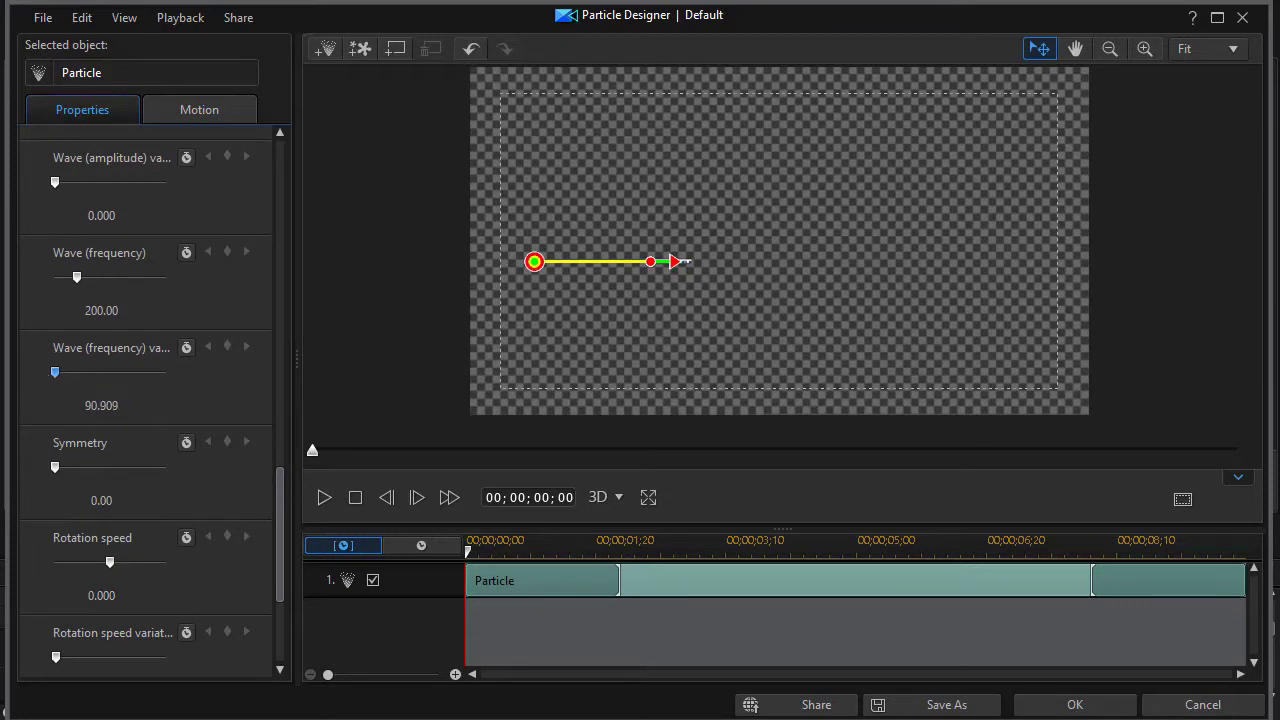
left_click_drag(79, 277, 55, 277)
left_click_drag(278, 514, 298, 261)
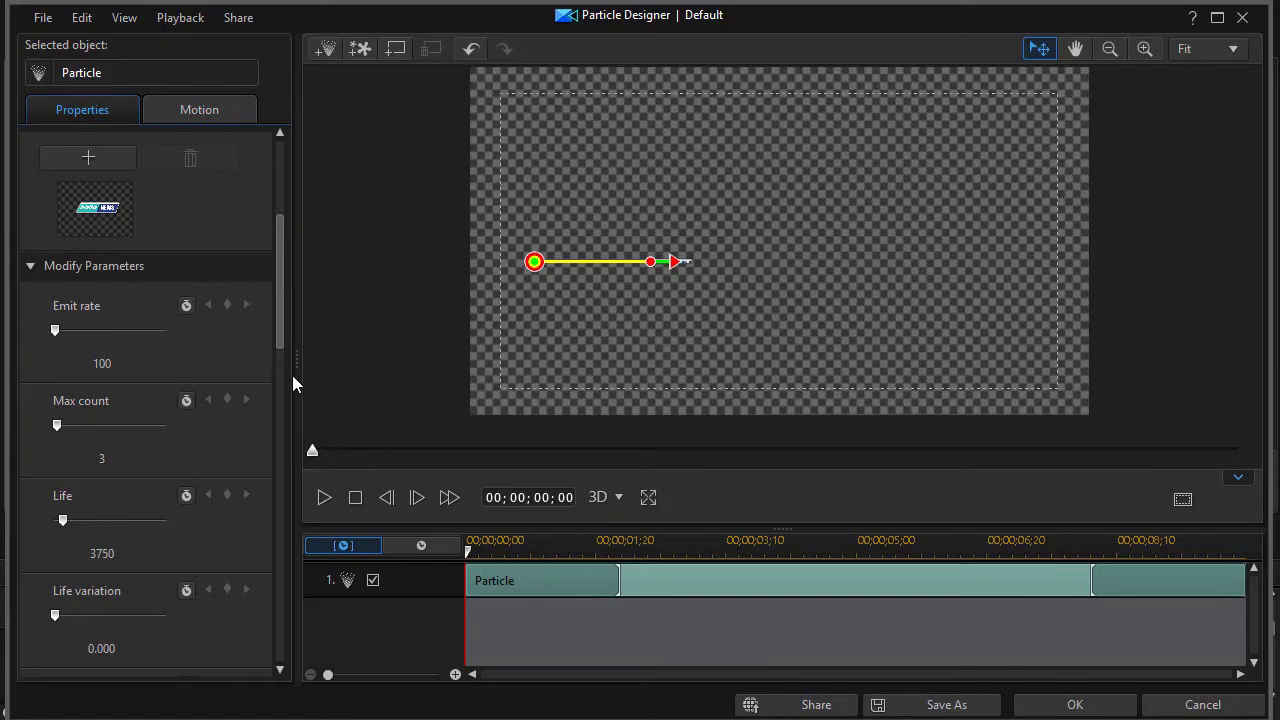
Step: Enlarge the news bar particles to a size of about 16
left_click_drag(282, 331, 283, 375)
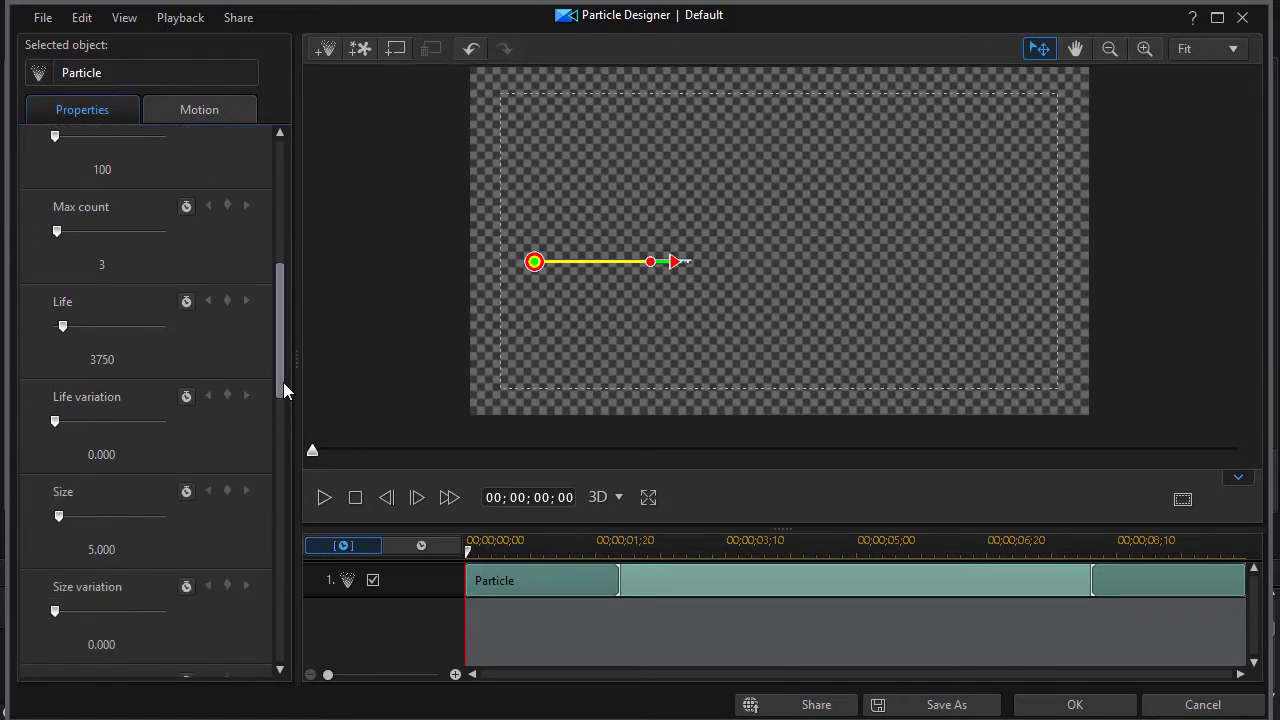
left_click_drag(283, 382, 283, 402)
left_click_drag(57, 427, 89, 422)
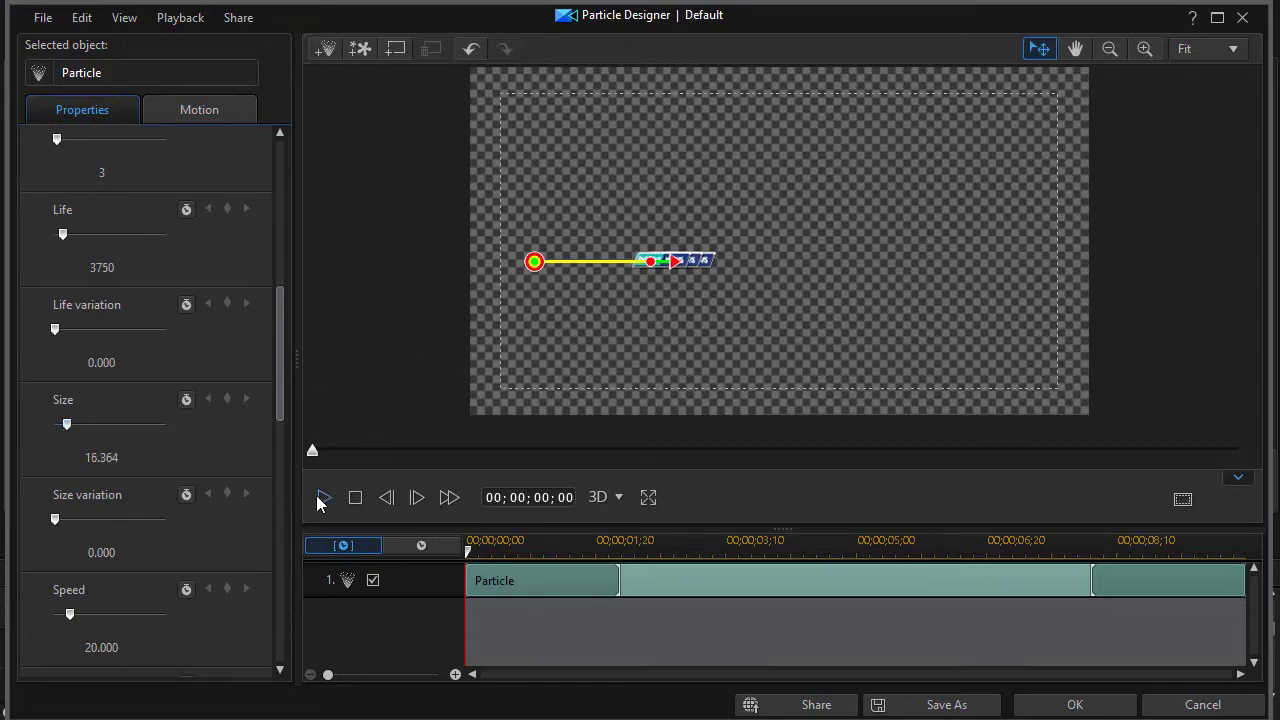
Step: Preview the effect with play, pause and stop, then raise the emit rate to 819
left_click(320, 497)
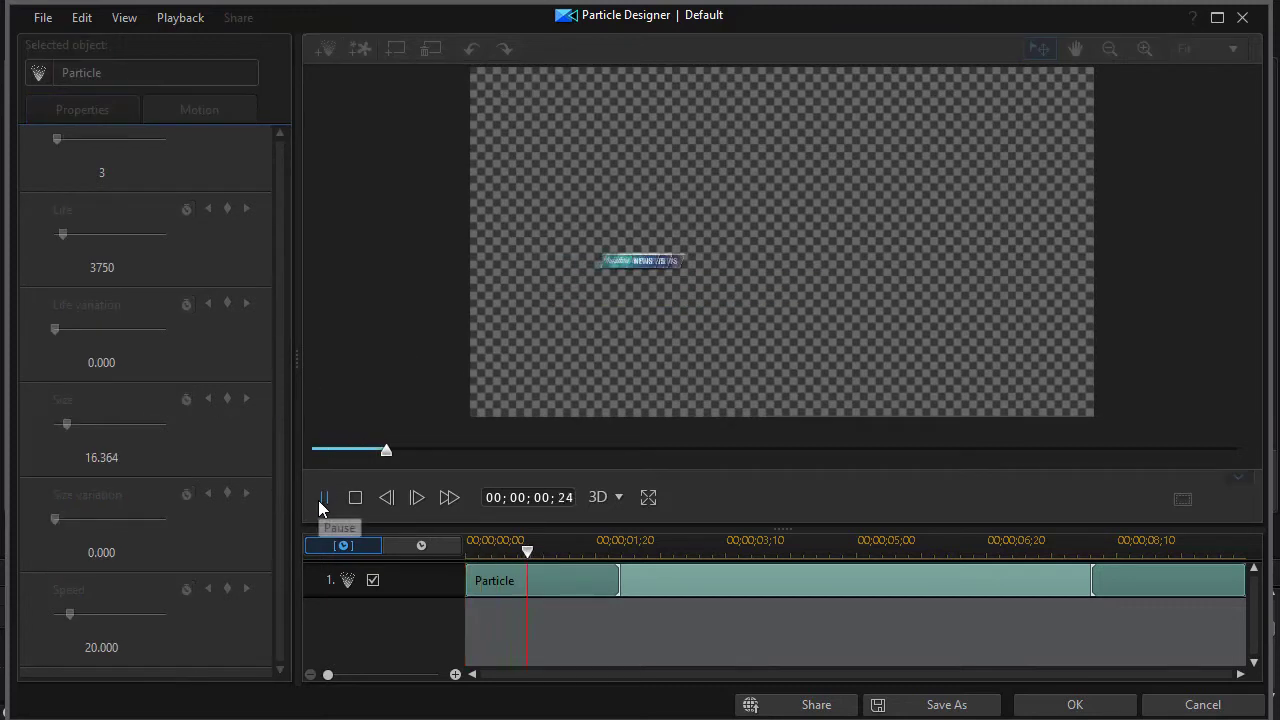
left_click(321, 503)
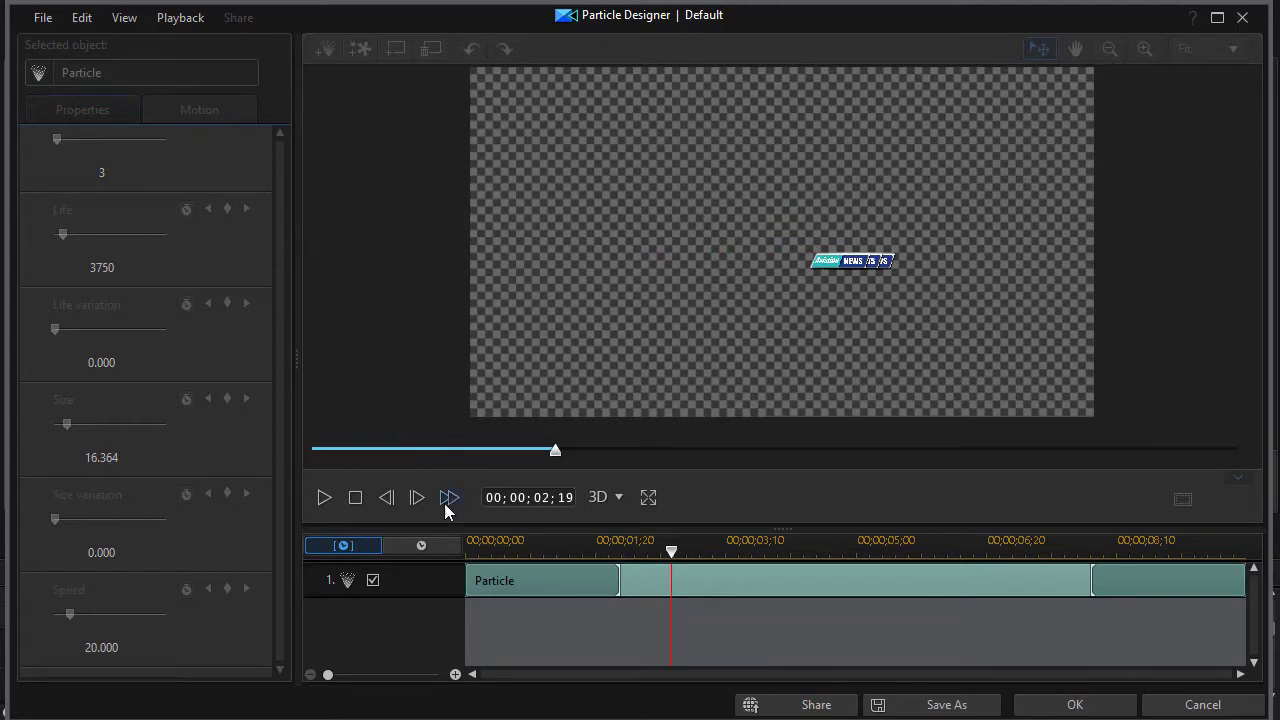
left_click(355, 500)
left_click_drag(282, 369, 280, 320)
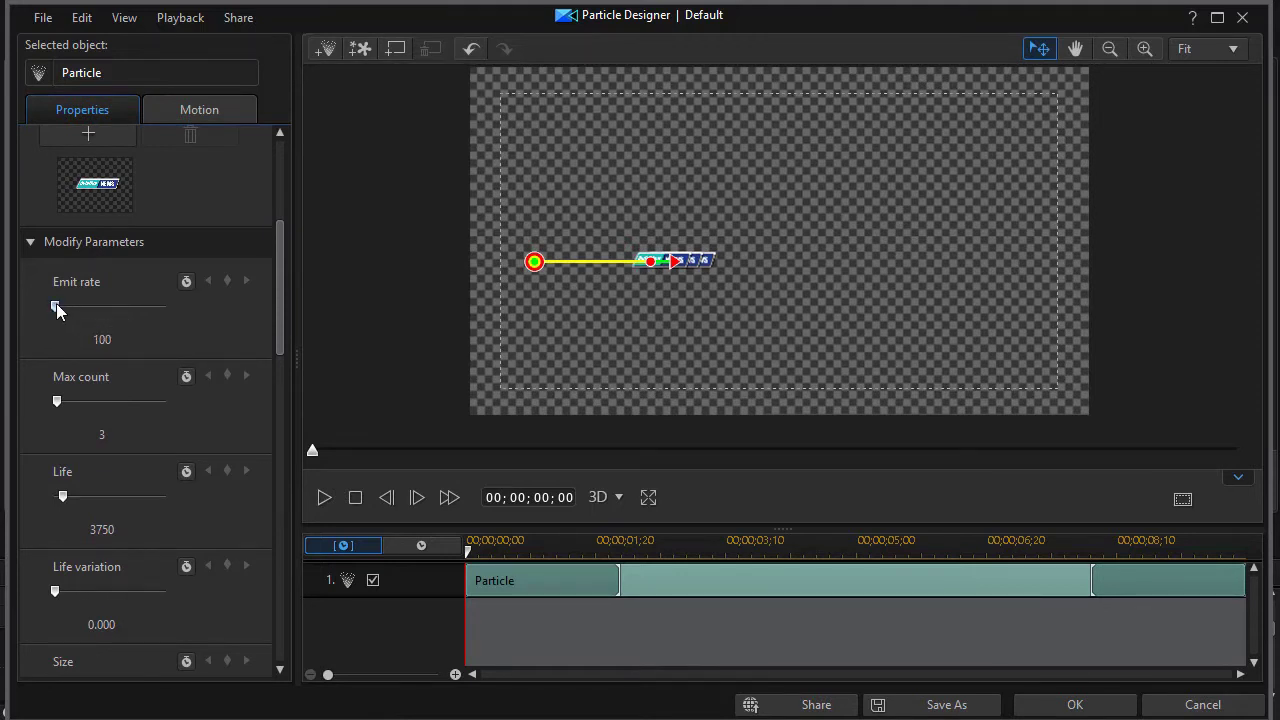
left_click_drag(56, 303, 59, 303)
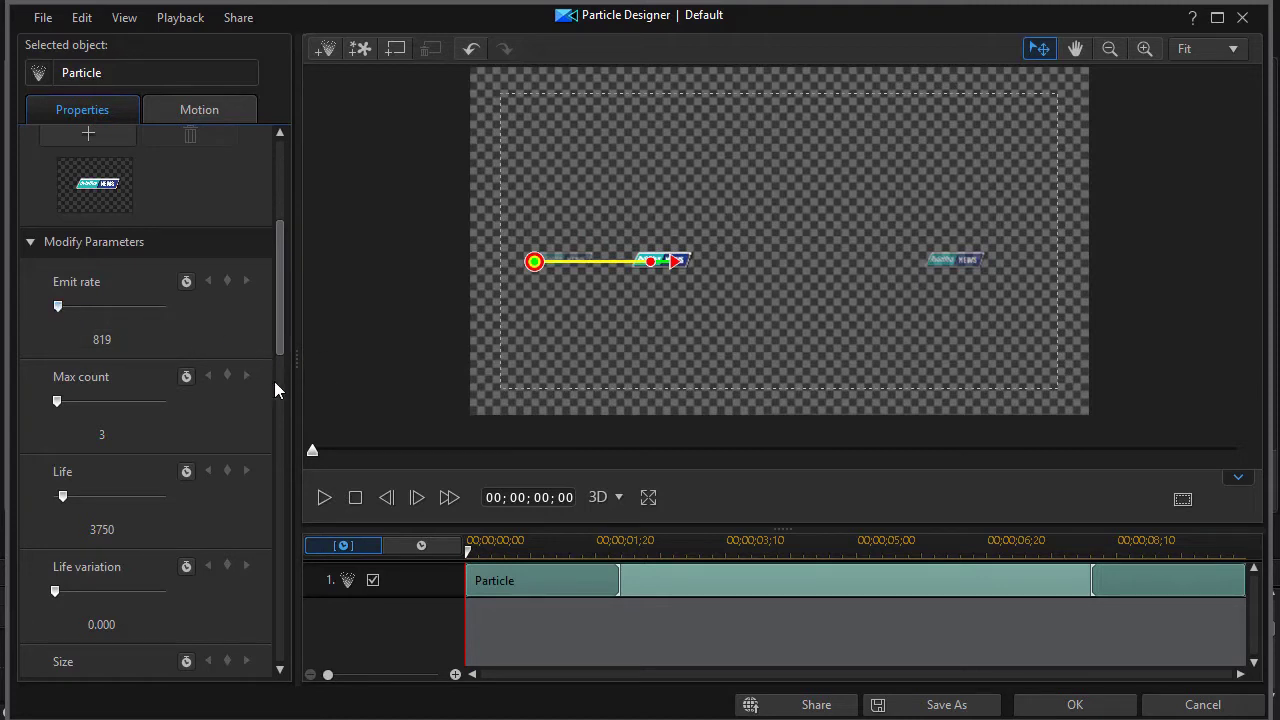
Step: Preview the slide, then raise the emit rate from 819 to 2728 and replay it
left_click(323, 498)
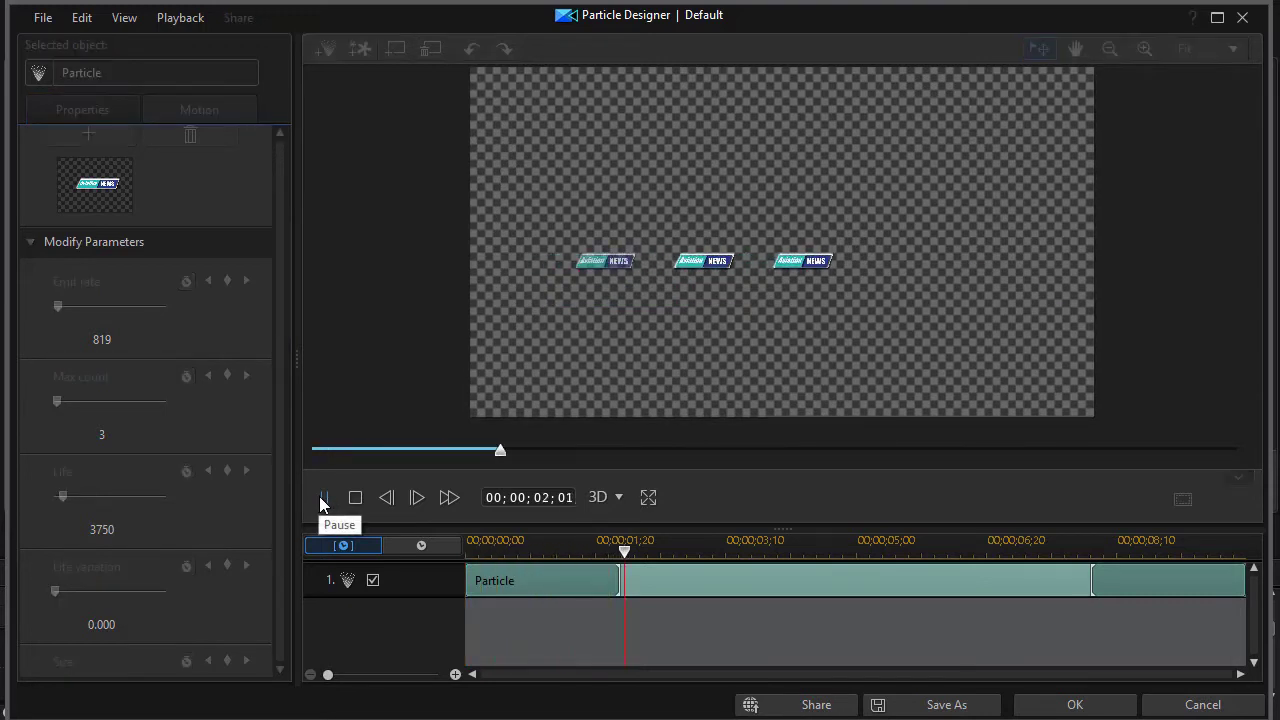
left_click(321, 497)
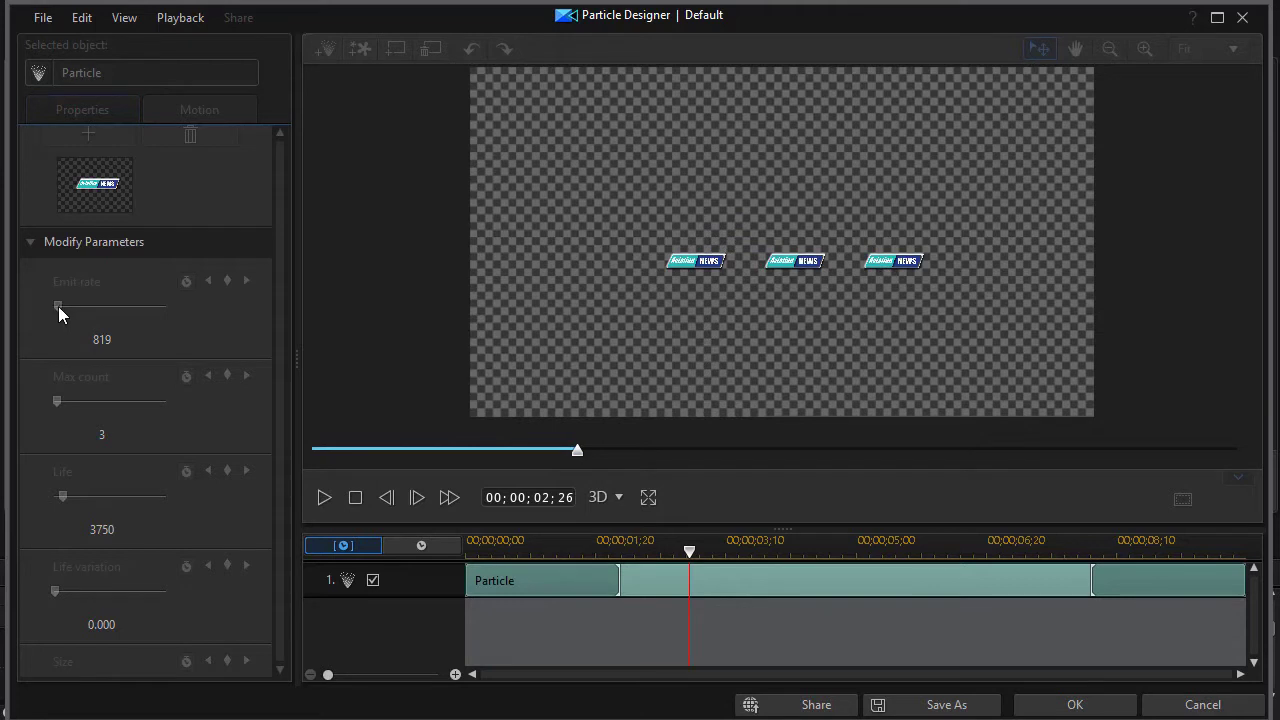
left_click(355, 498)
left_click_drag(59, 306, 65, 307)
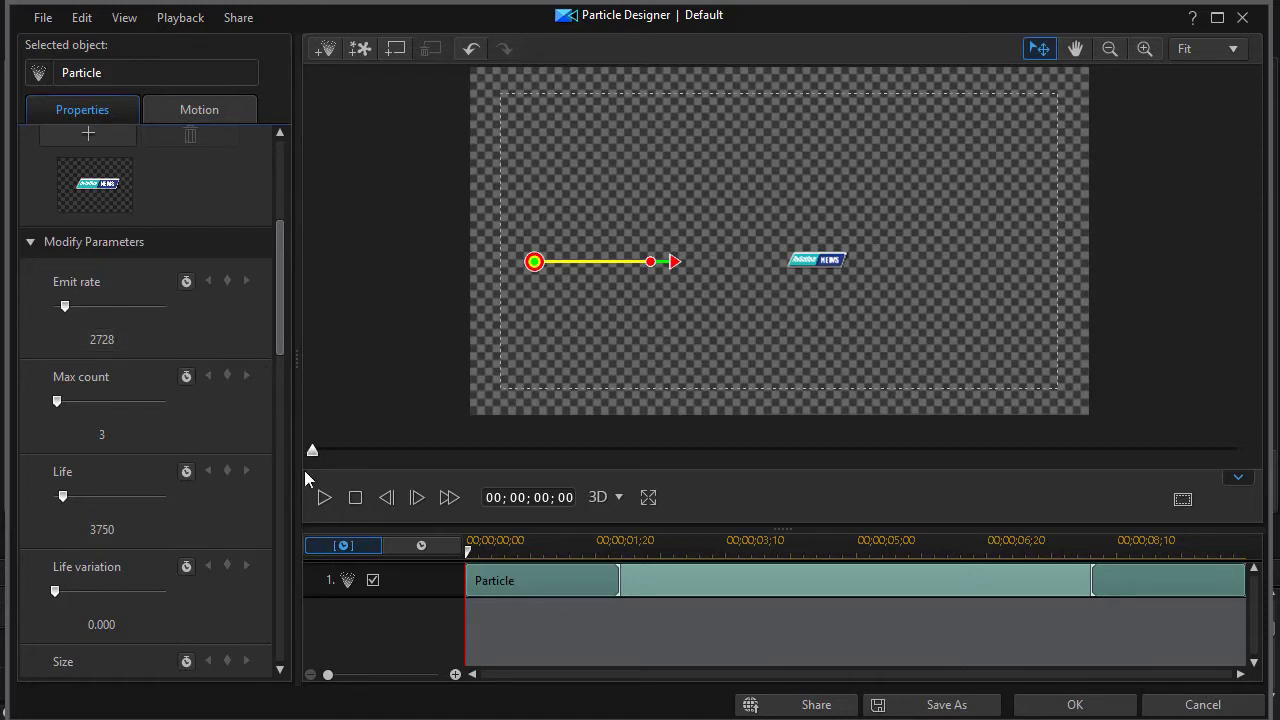
left_click(324, 498)
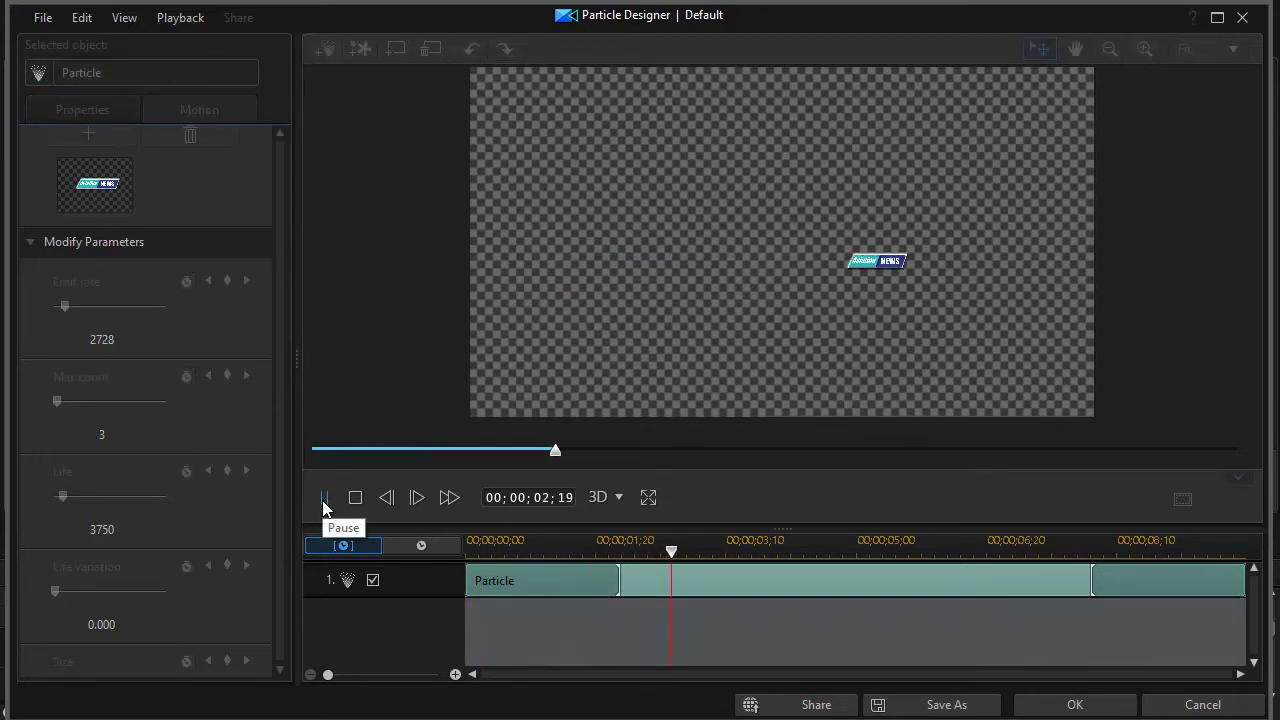
Step: Raise the emit rate to 3819 and shift the emitter path lower and left
left_click(323, 500)
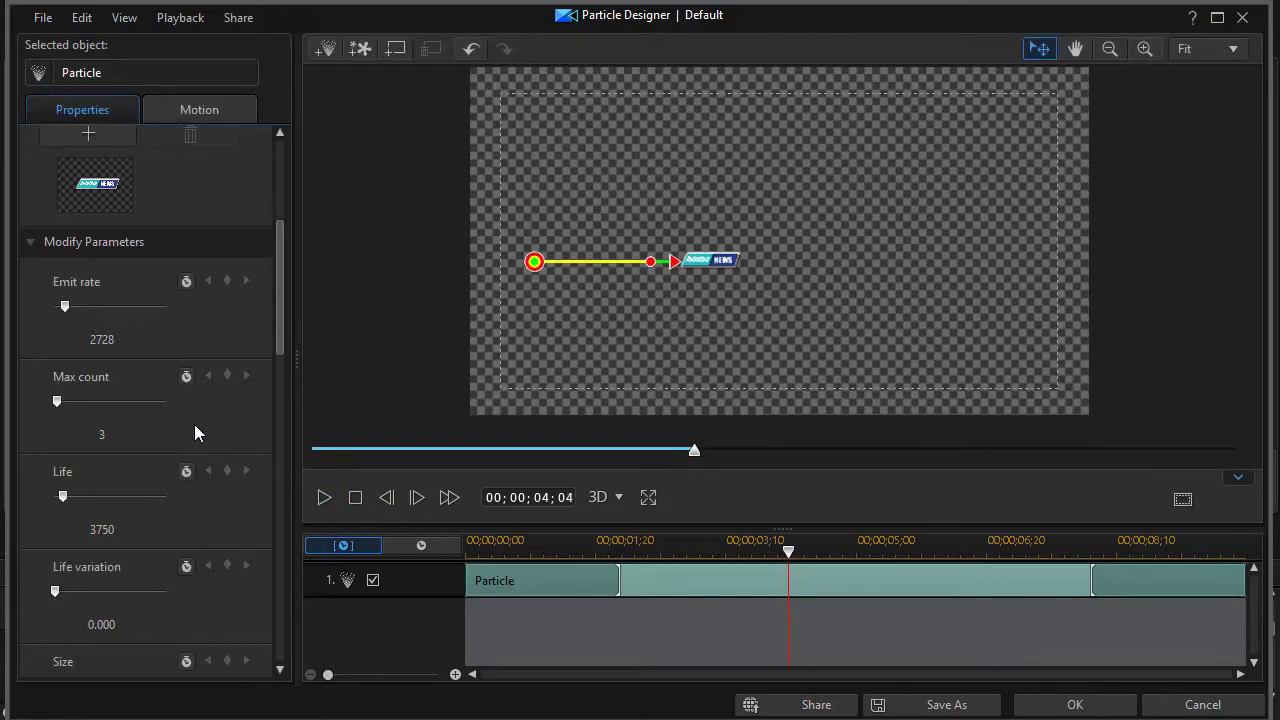
left_click_drag(67, 306, 71, 306)
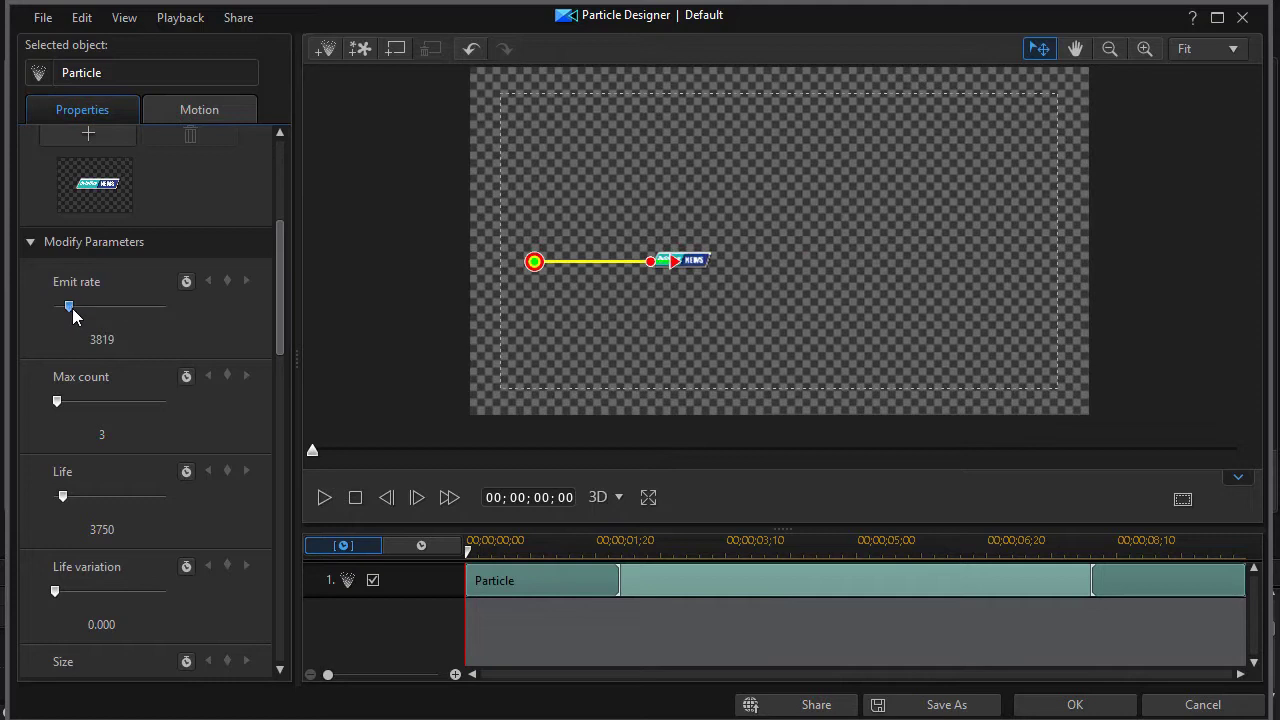
left_click_drag(534, 262, 503, 319)
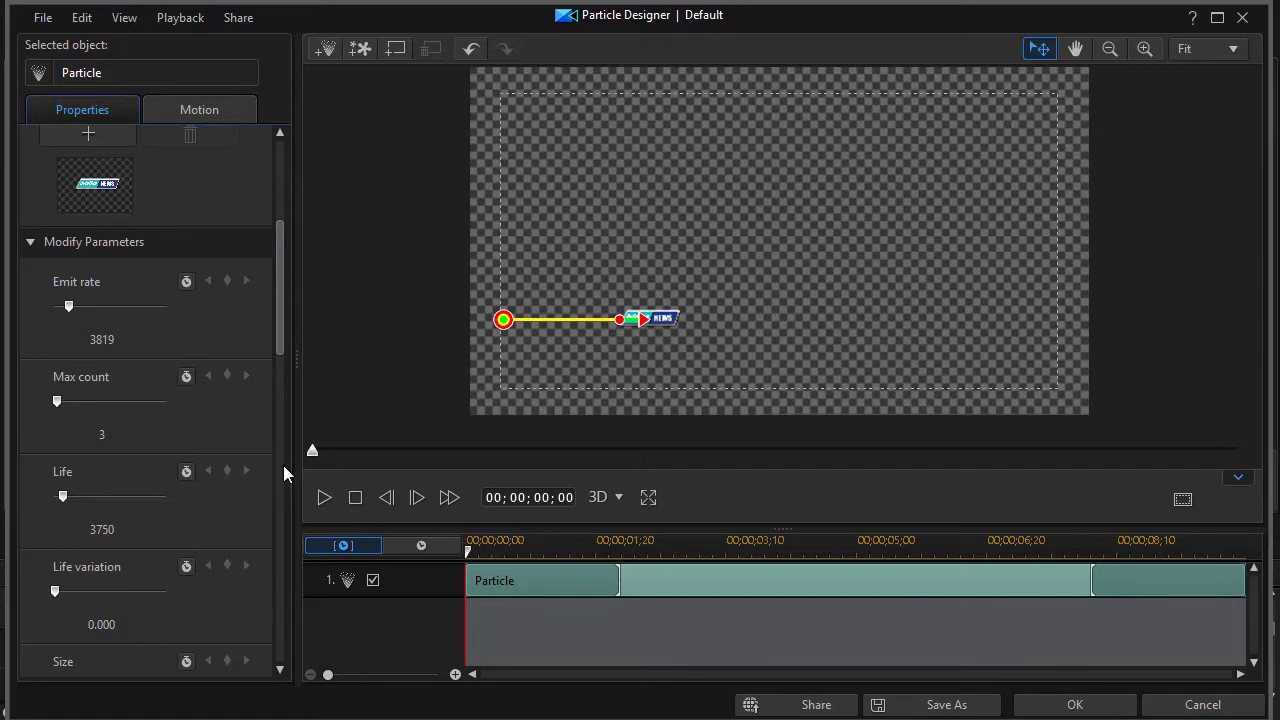
Step: Preview the repositioned effect with play, pause and stop
left_click(323, 497)
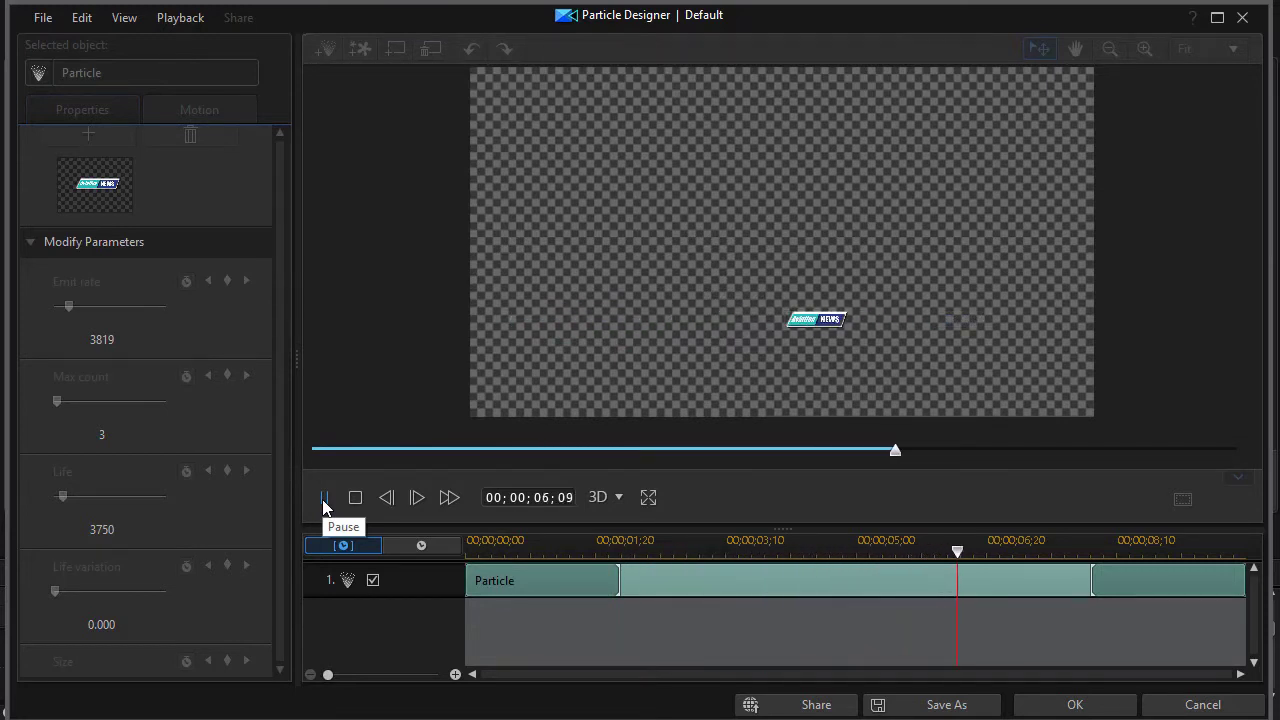
left_click(322, 498)
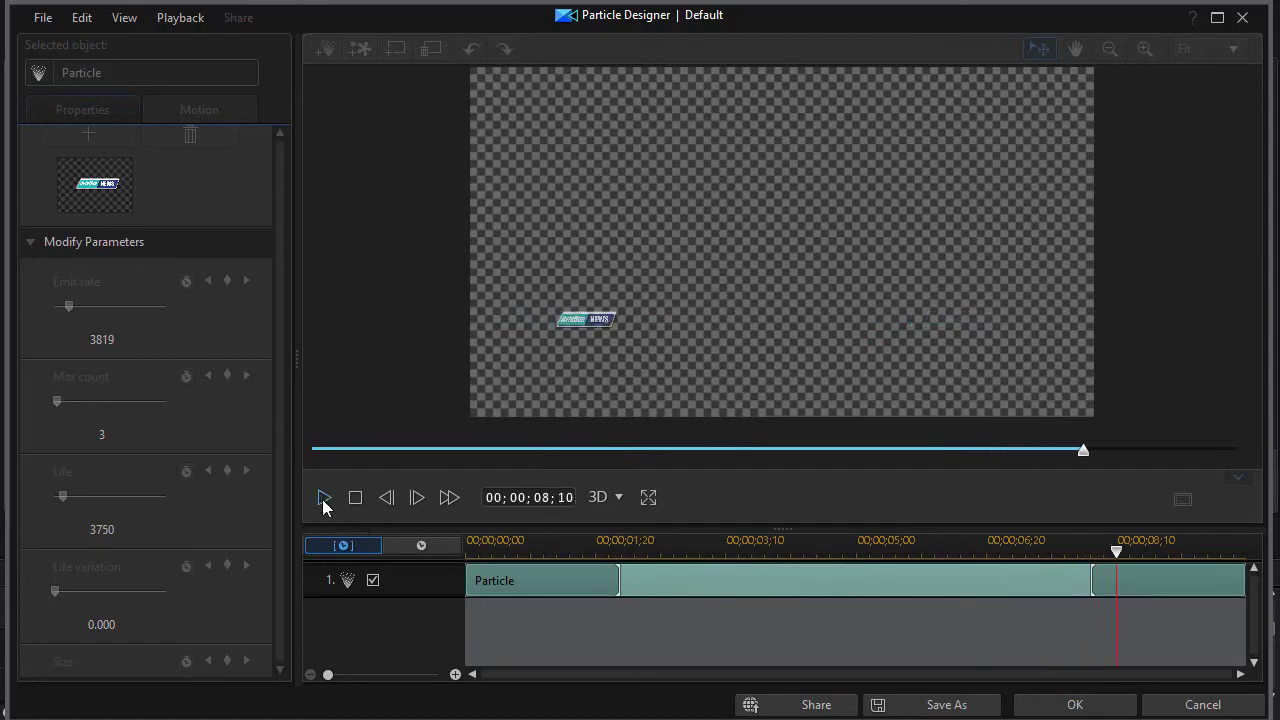
left_click(356, 499)
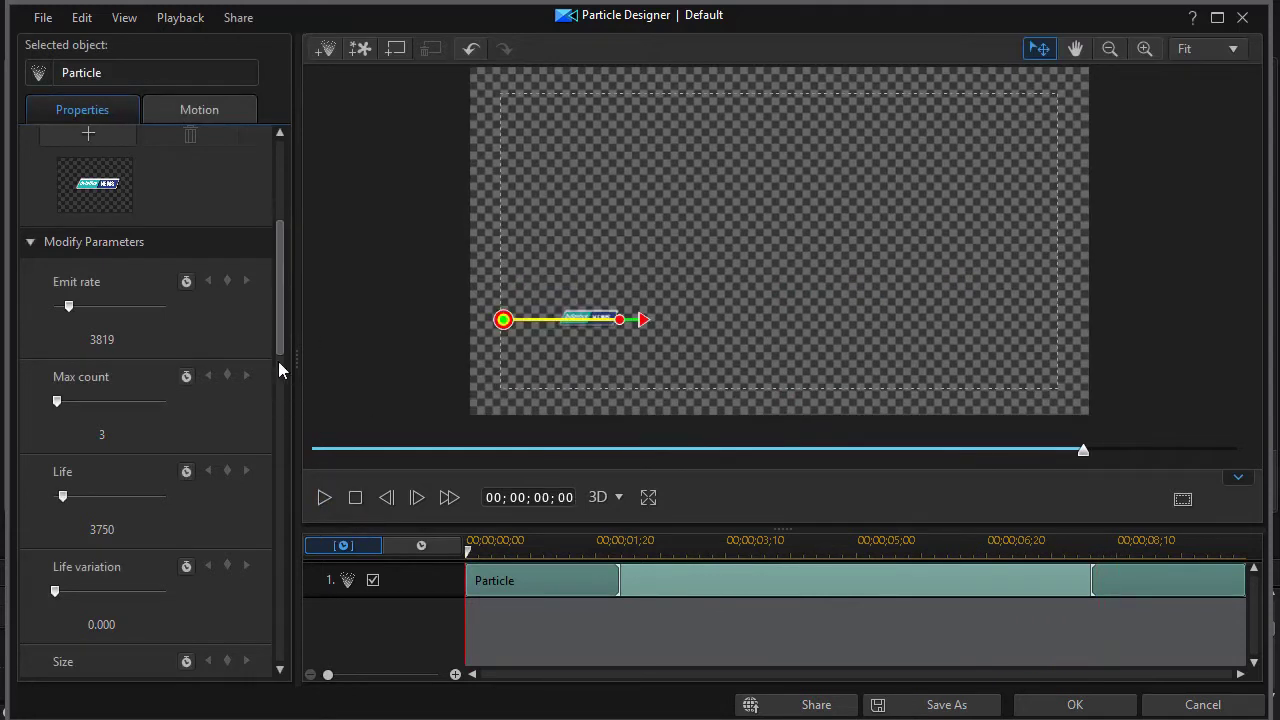
left_click_drag(280, 327, 282, 680)
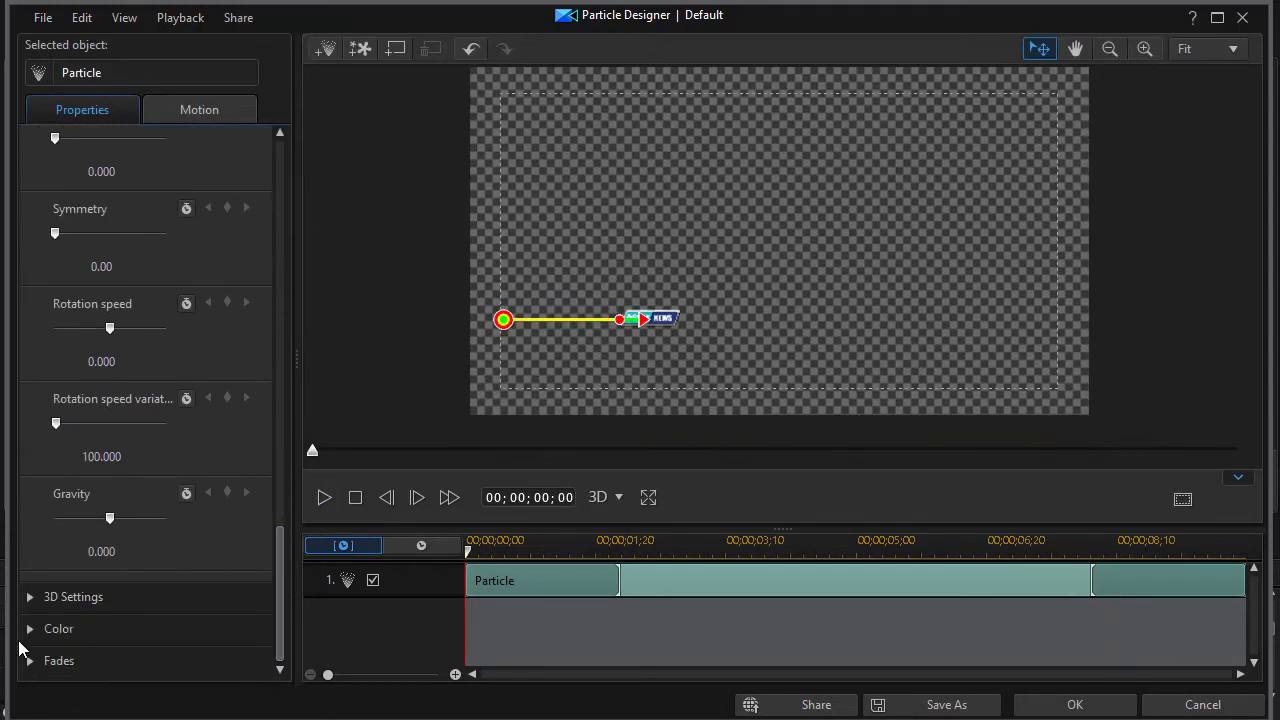
Step: Turn off both fade-in and fade-out for the newsbar particles
left_click(25, 661)
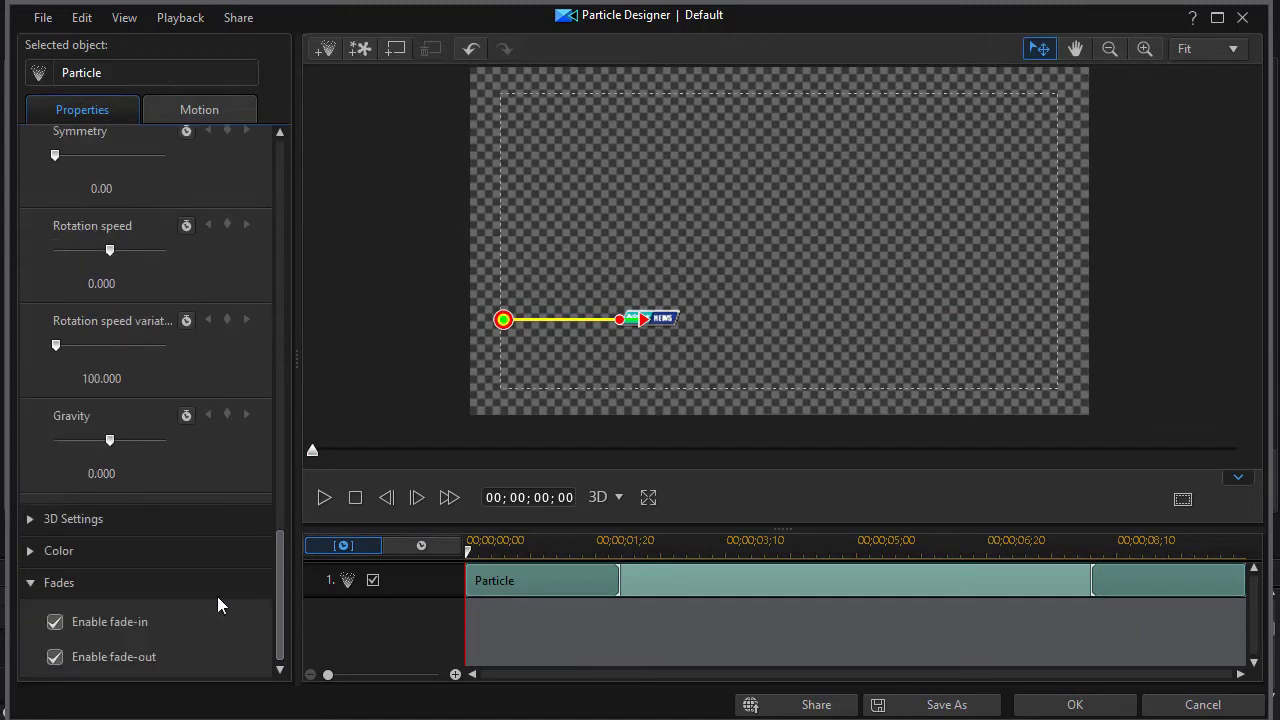
left_click(54, 622)
left_click(56, 657)
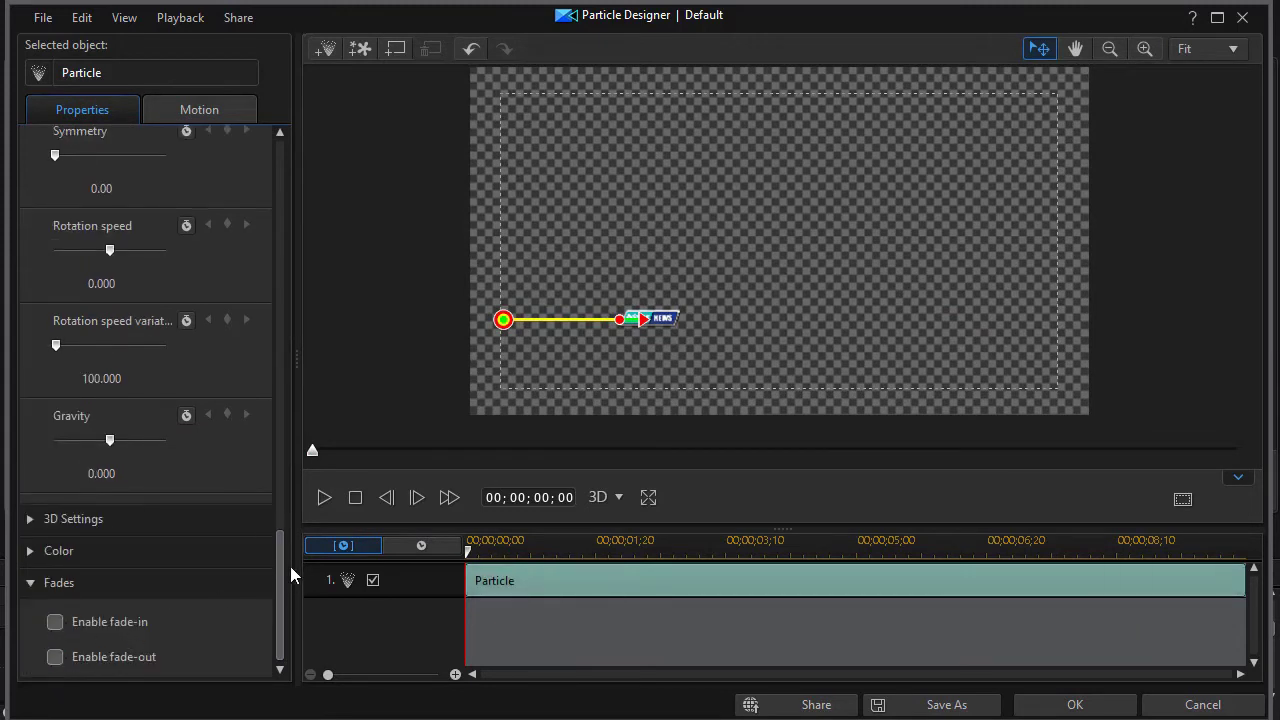
left_click_drag(278, 552, 282, 370)
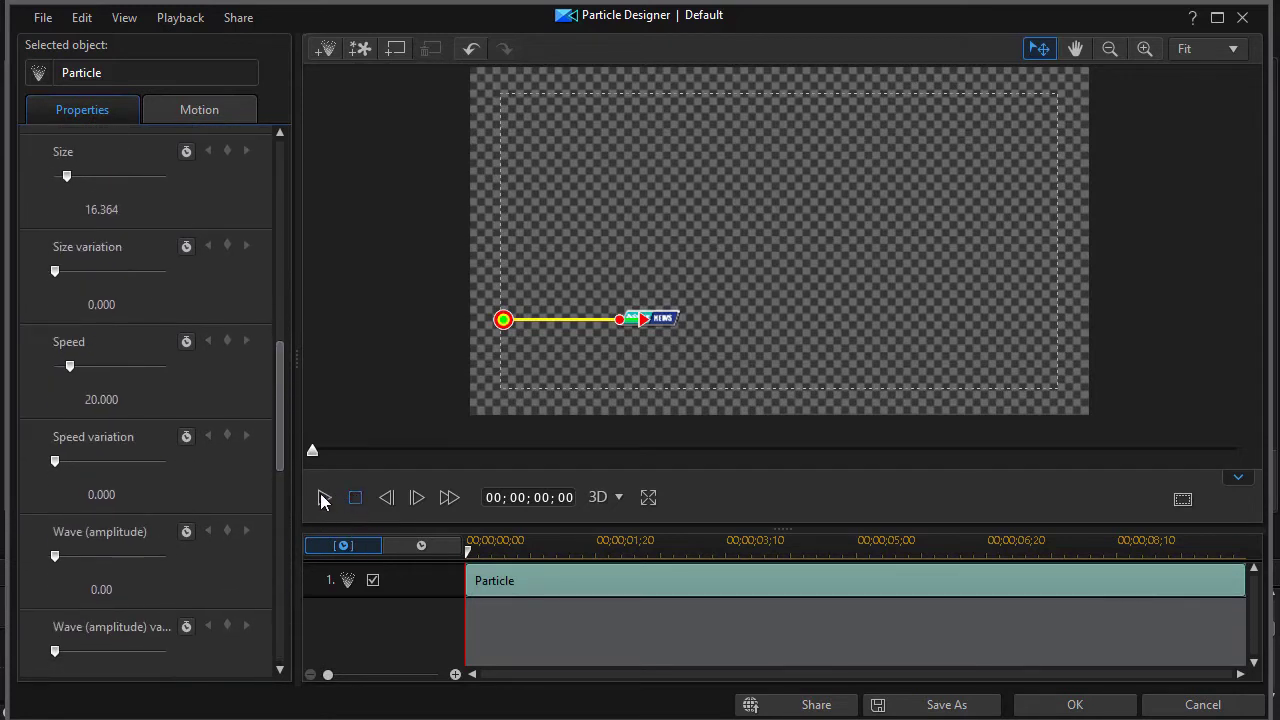
Step: Preview the fade-free effect and finish the design to save it as a template
left_click(325, 497)
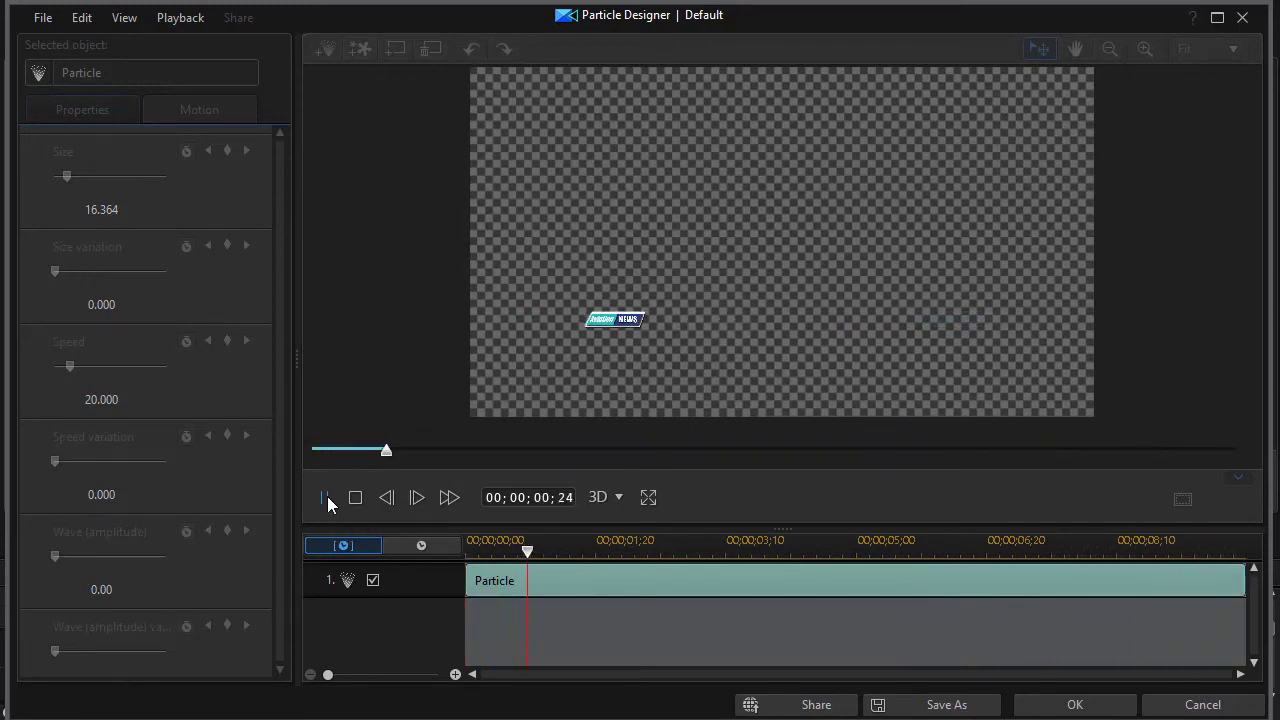
left_click(326, 497)
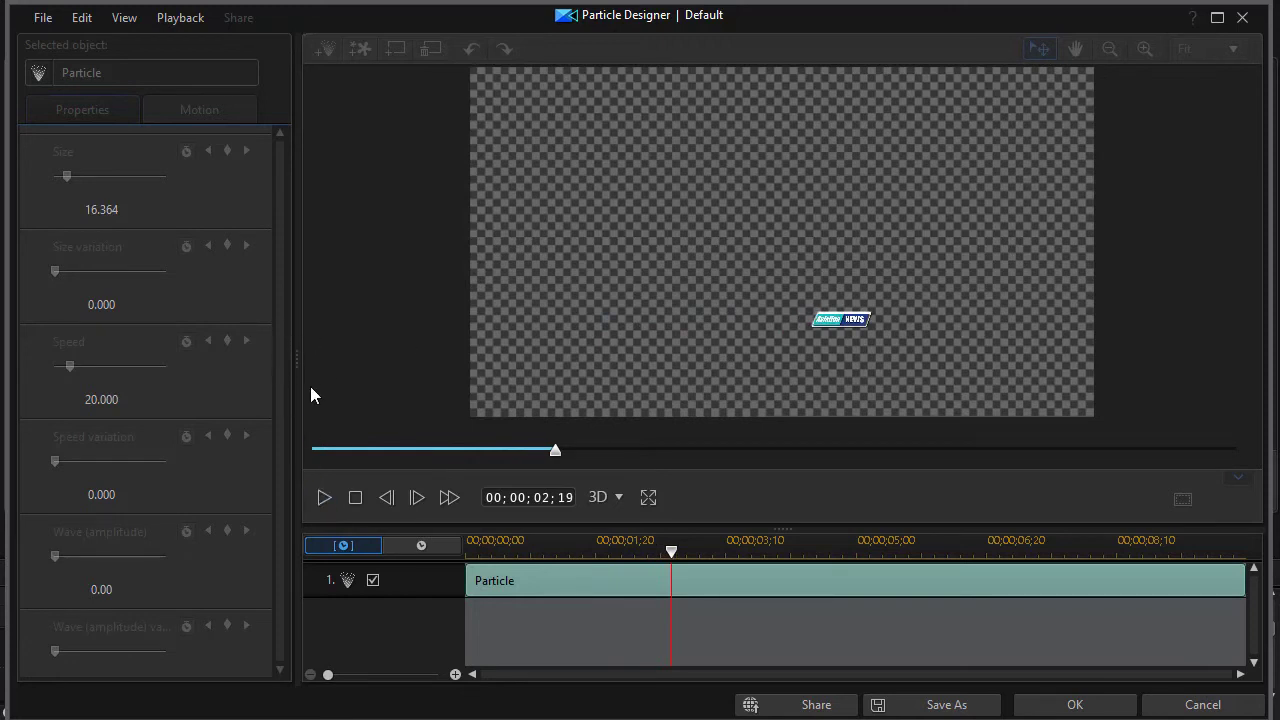
left_click(1099, 707)
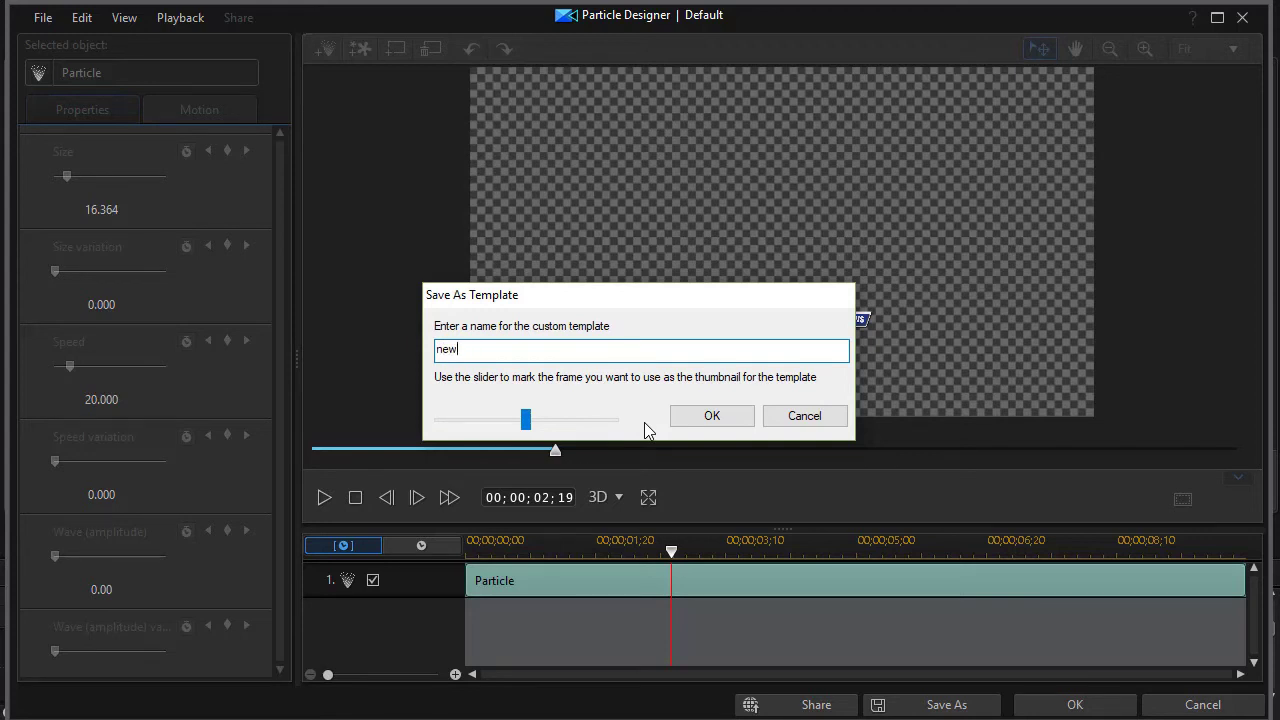
Step: Save the particle template under the name 'news slider'
key("Return")
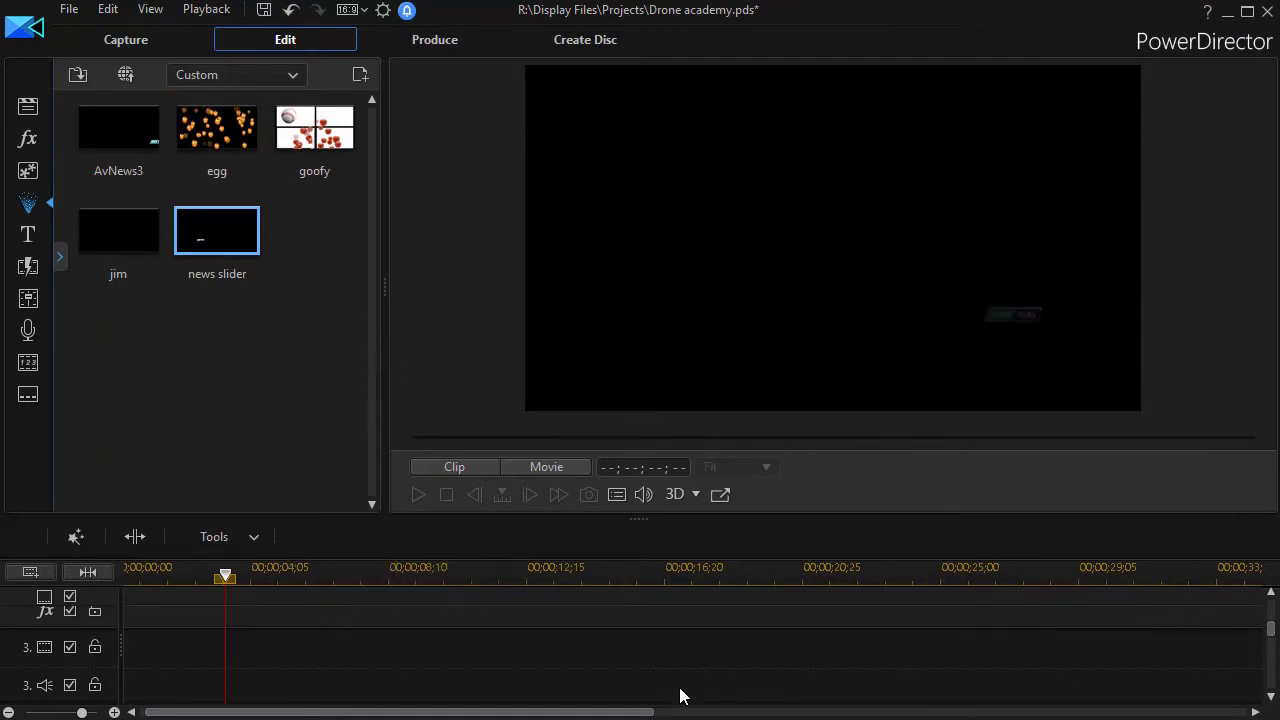
left_click_drag(1271, 625, 1143, 617)
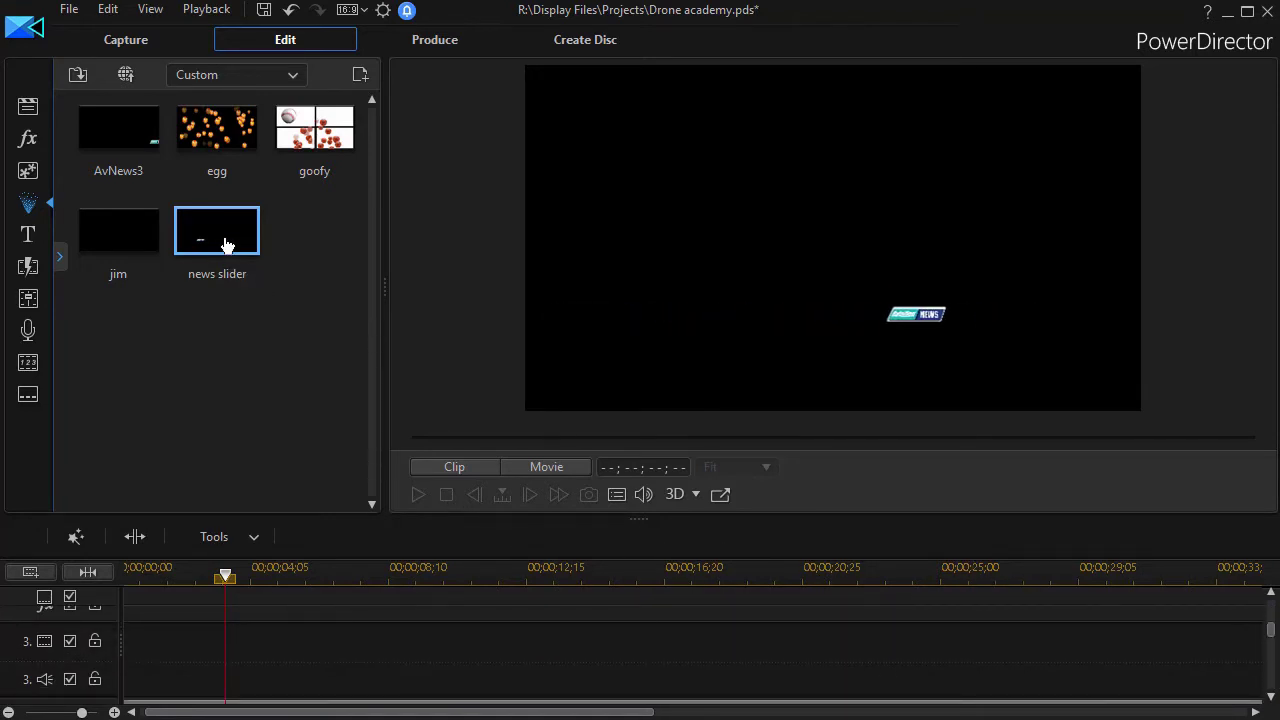
Step: Drop the news slider template onto track 3 and scrub to view it over the drone footage
left_click_drag(226, 246, 66, 652)
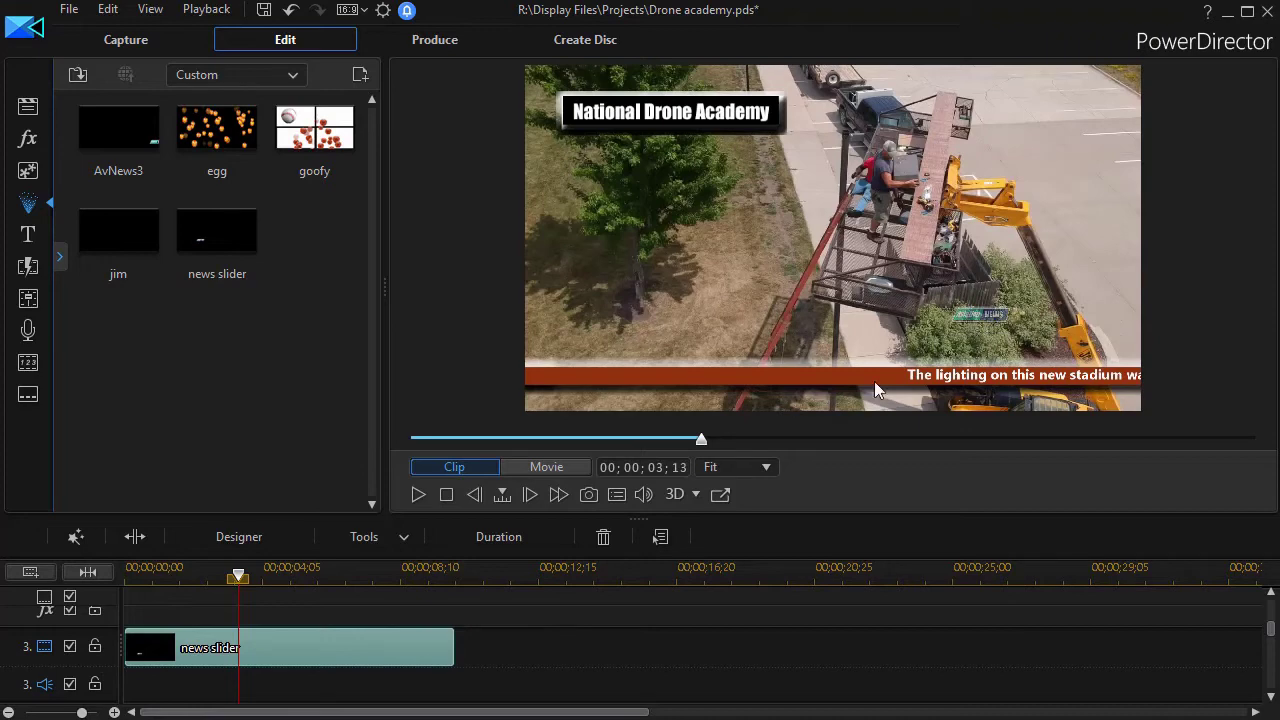
mouse_move(239, 575)
left_mouse_down()
mouse_move(352, 607)
mouse_move(230, 585)
left_mouse_up()
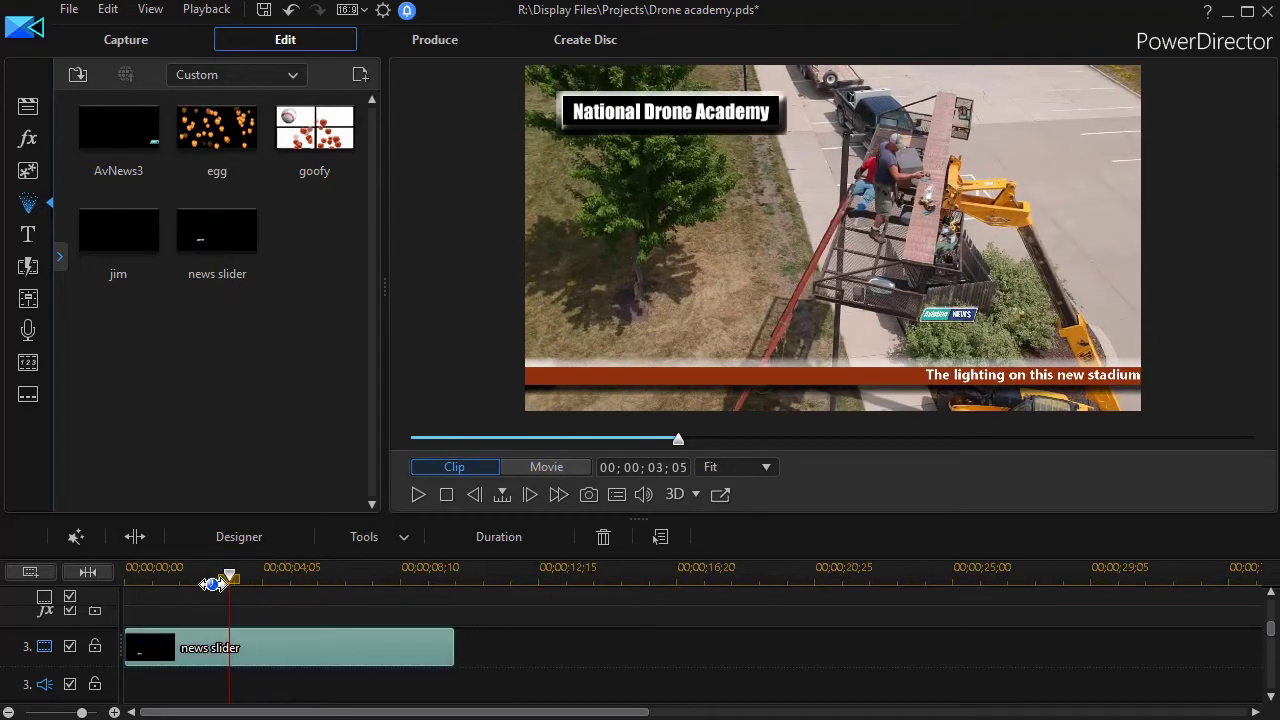
Step: Reopen news slider, lower the emitter to the ticker, set size about 30, and start it just left of the video
double_click(313, 662)
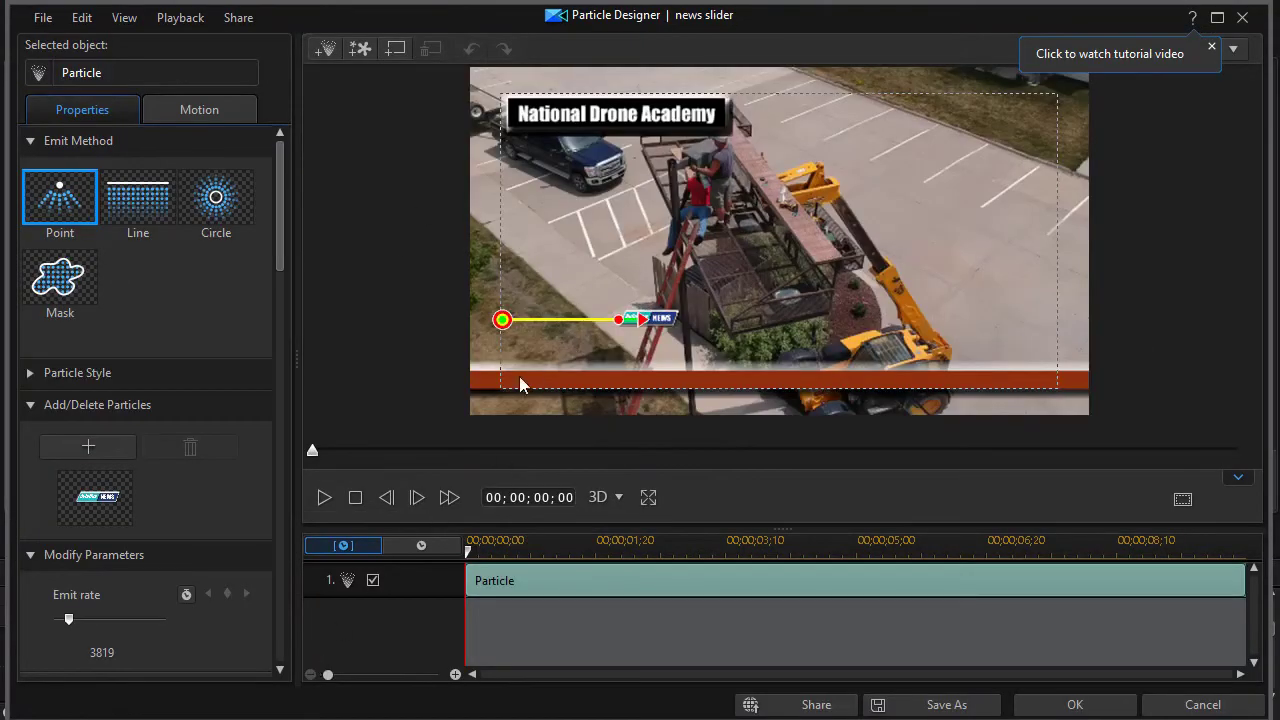
left_click_drag(503, 322, 503, 364)
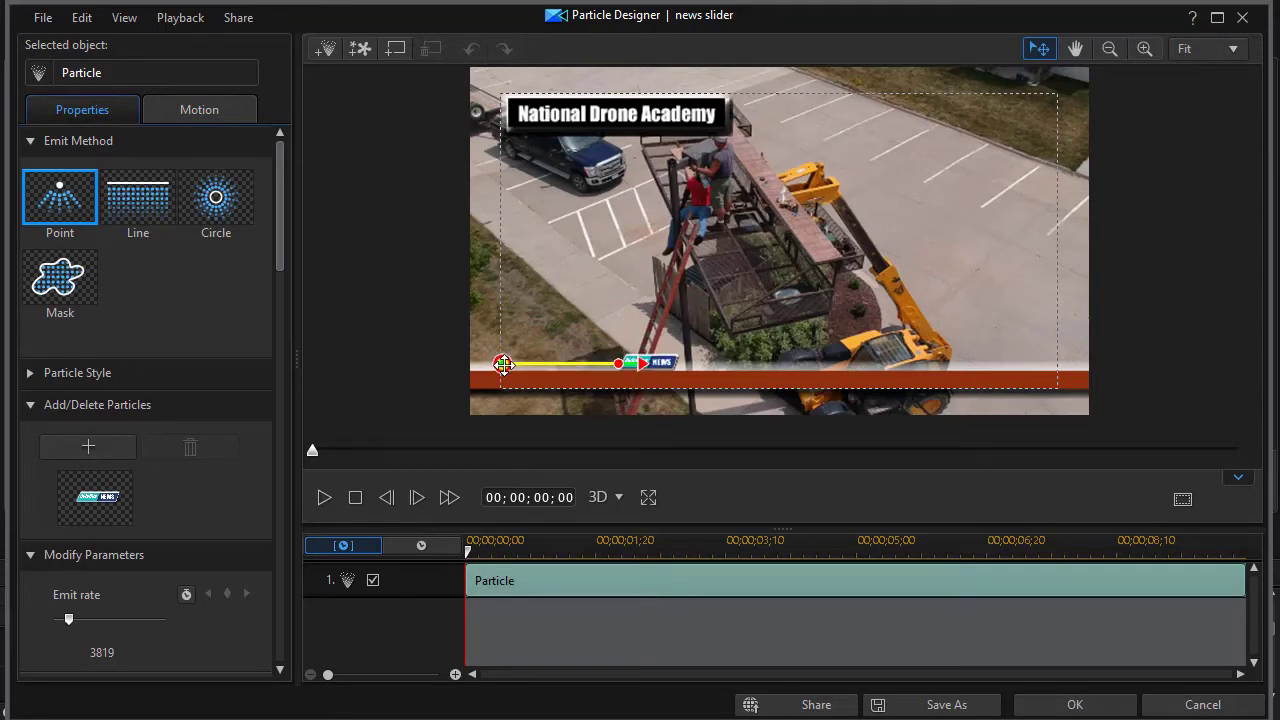
left_click_drag(279, 269, 282, 418)
left_click_drag(69, 318, 77, 321)
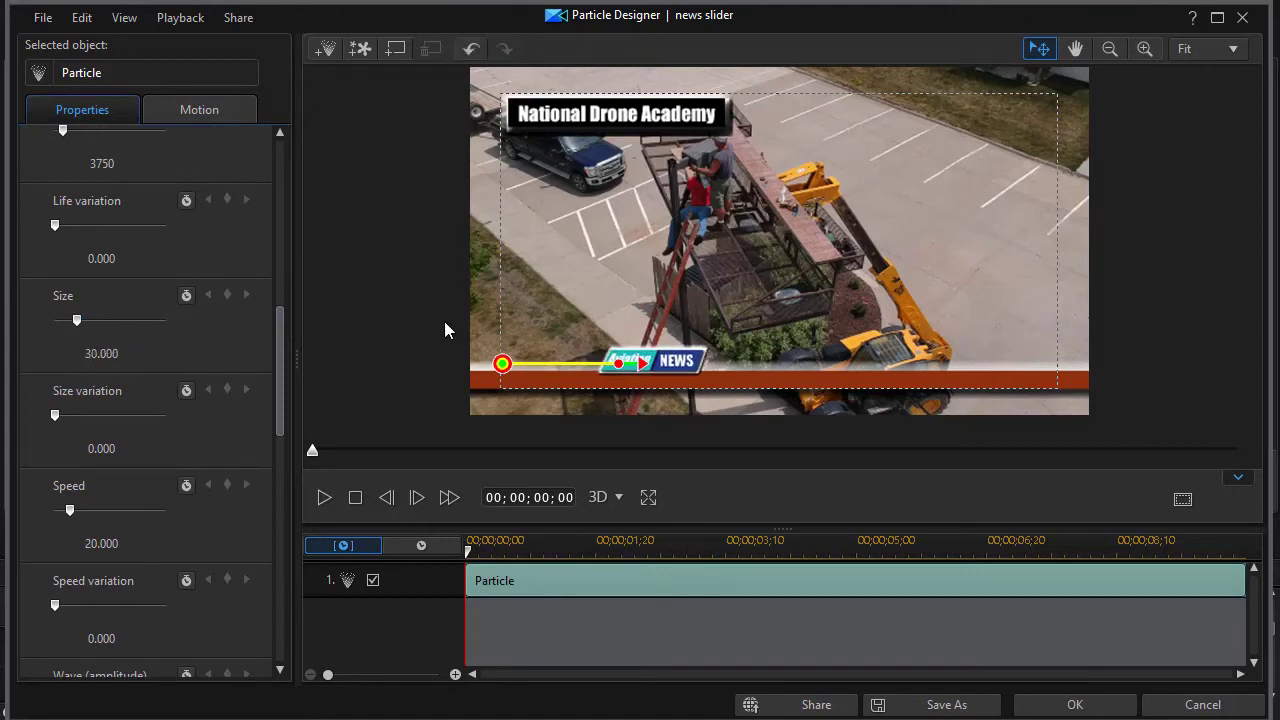
left_click_drag(502, 363, 397, 359)
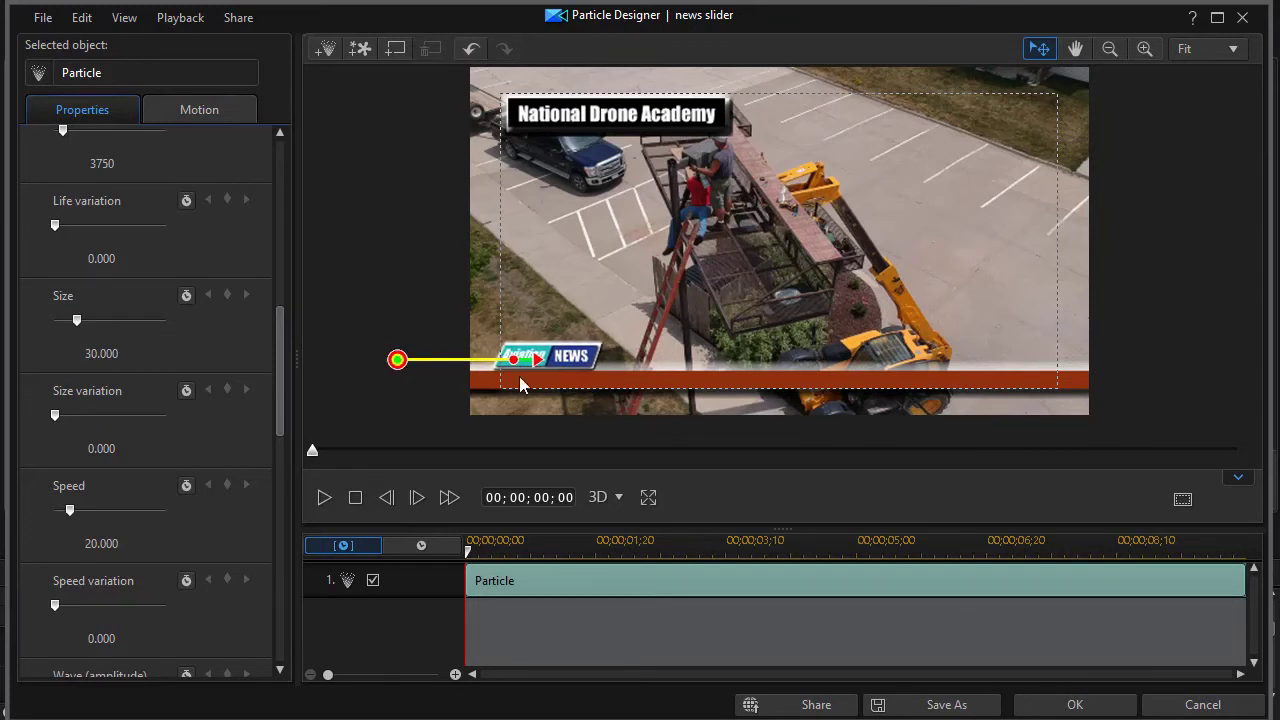
Step: Preview the adjusted effect with play, pause and stop
left_click(325, 498)
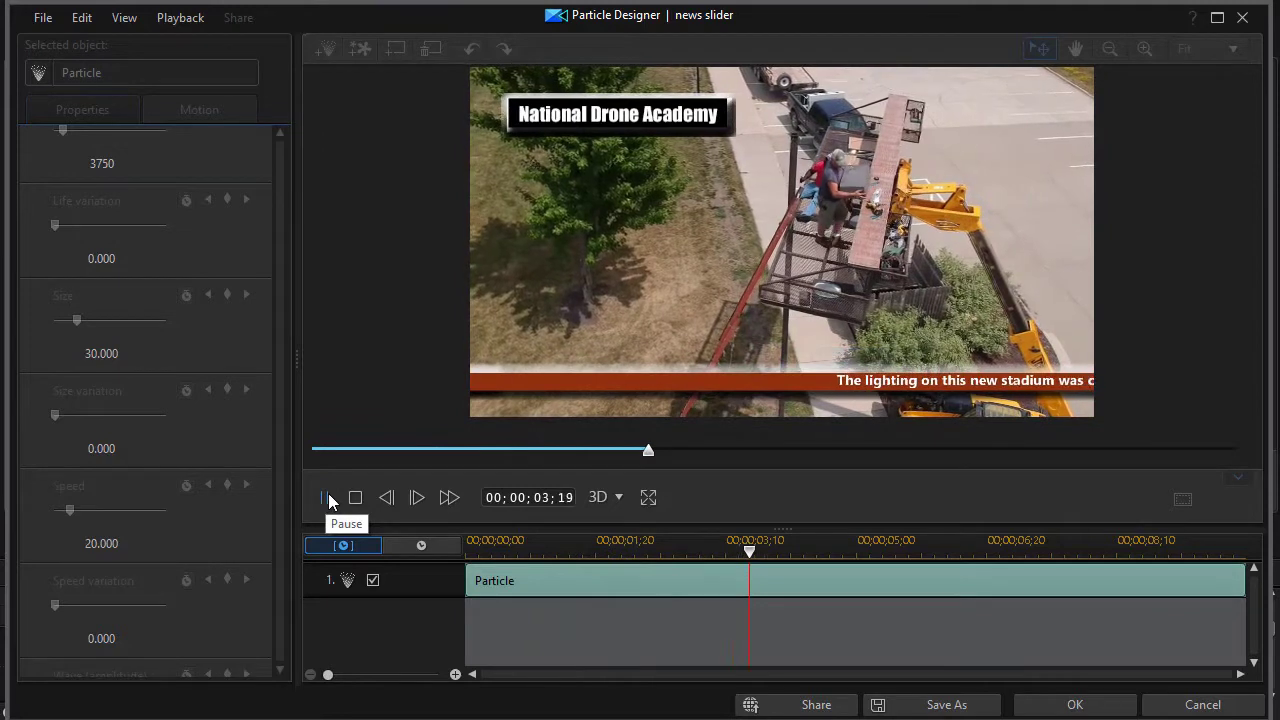
left_click(326, 497)
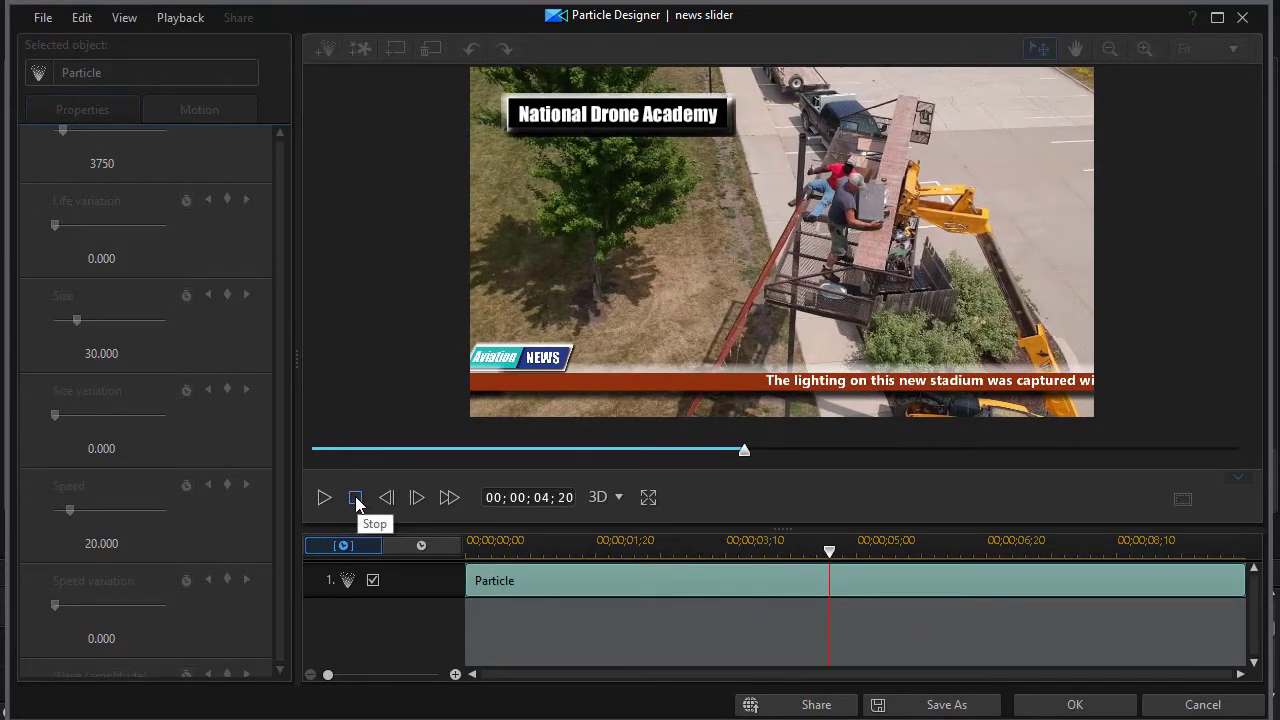
left_click(356, 499)
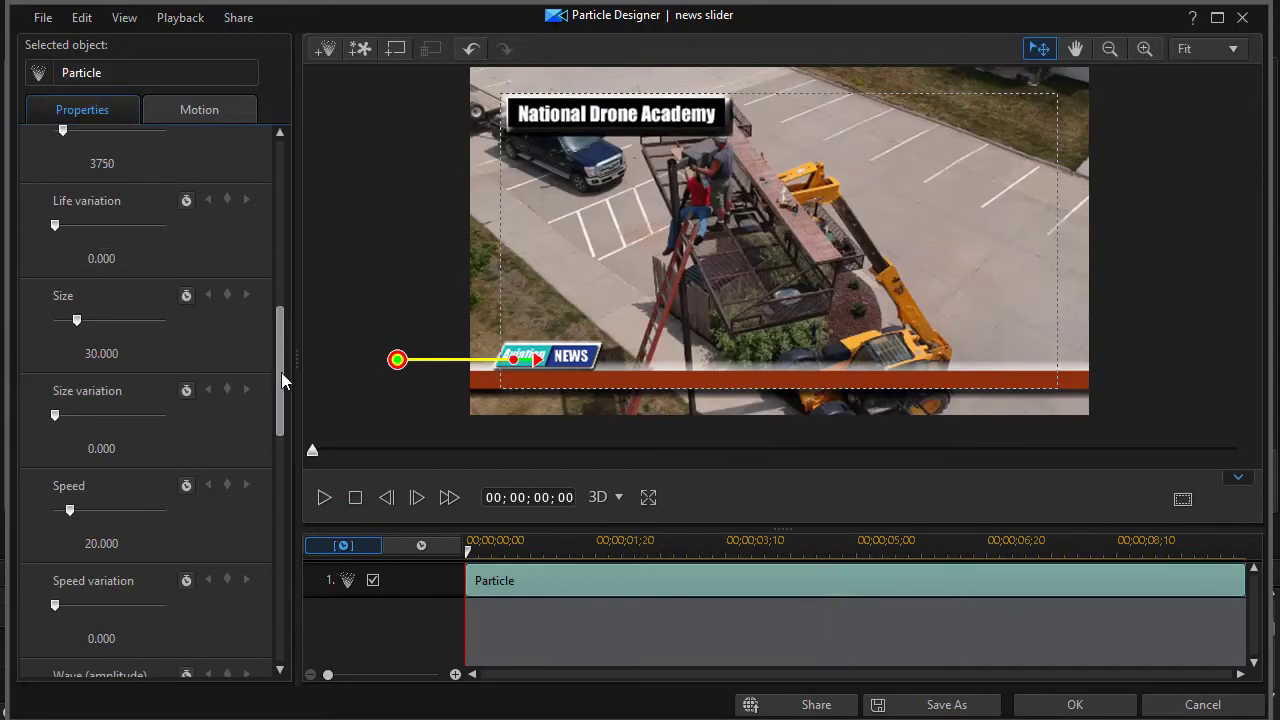
Step: Increase the particle Life to 7728, previewing the change along the way
scroll(281, 385, "down", 3)
scroll(290, 390, "up", 4)
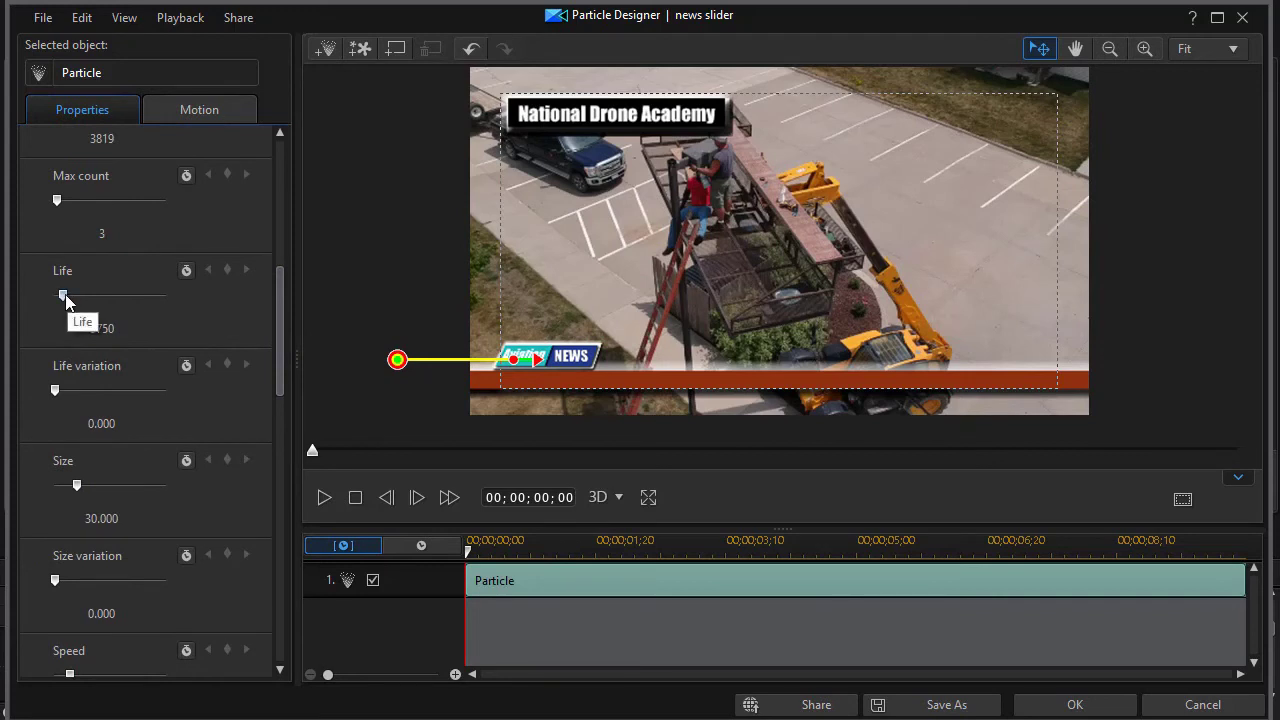
left_click_drag(64, 293, 67, 295)
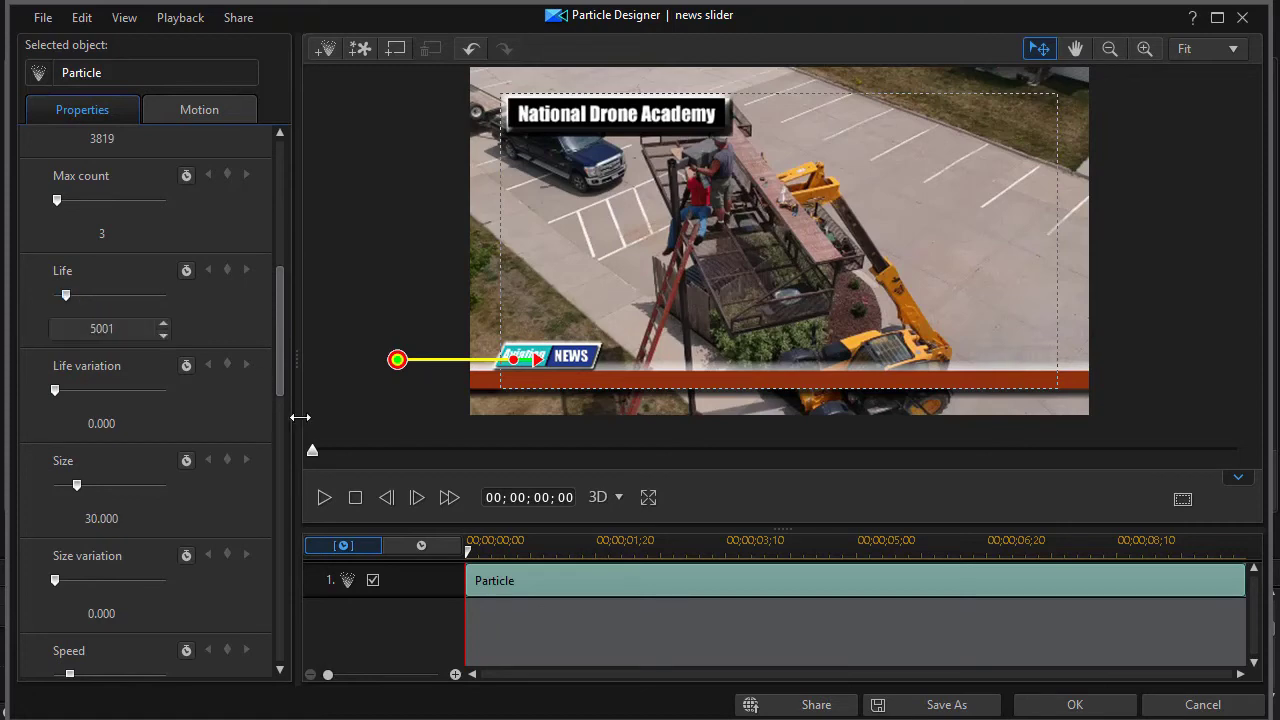
left_click(325, 499)
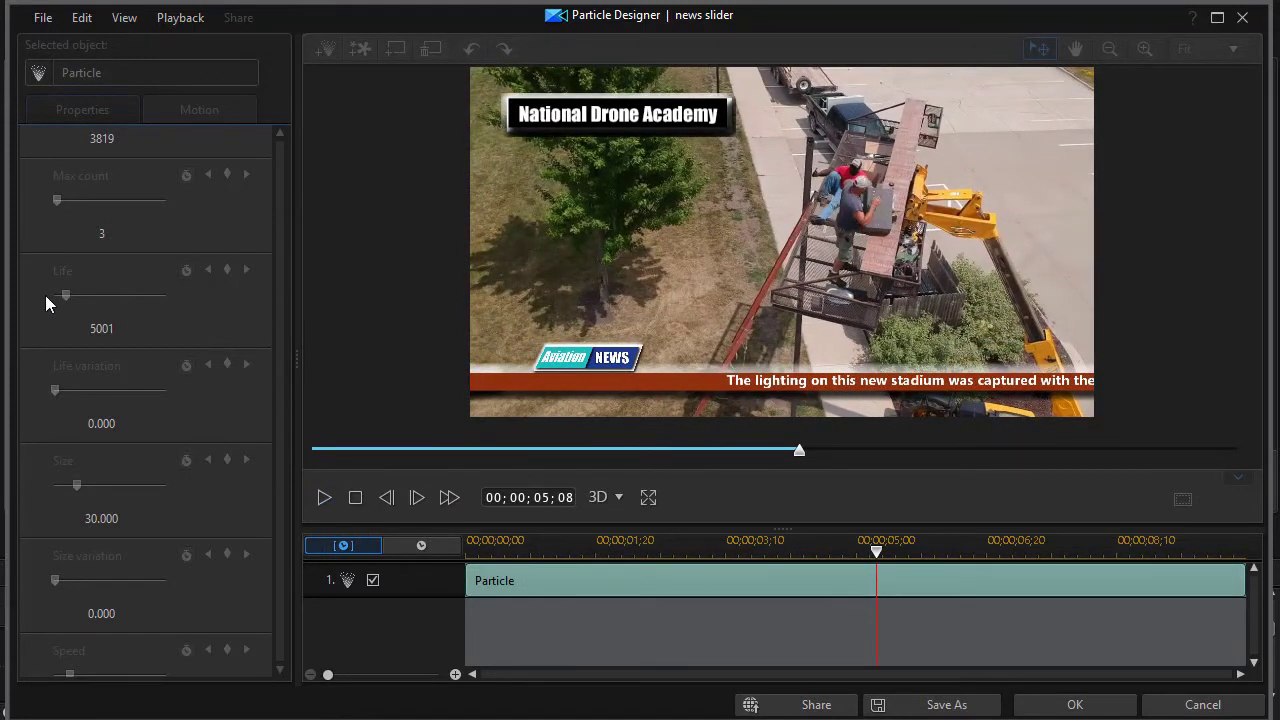
left_click(355, 500)
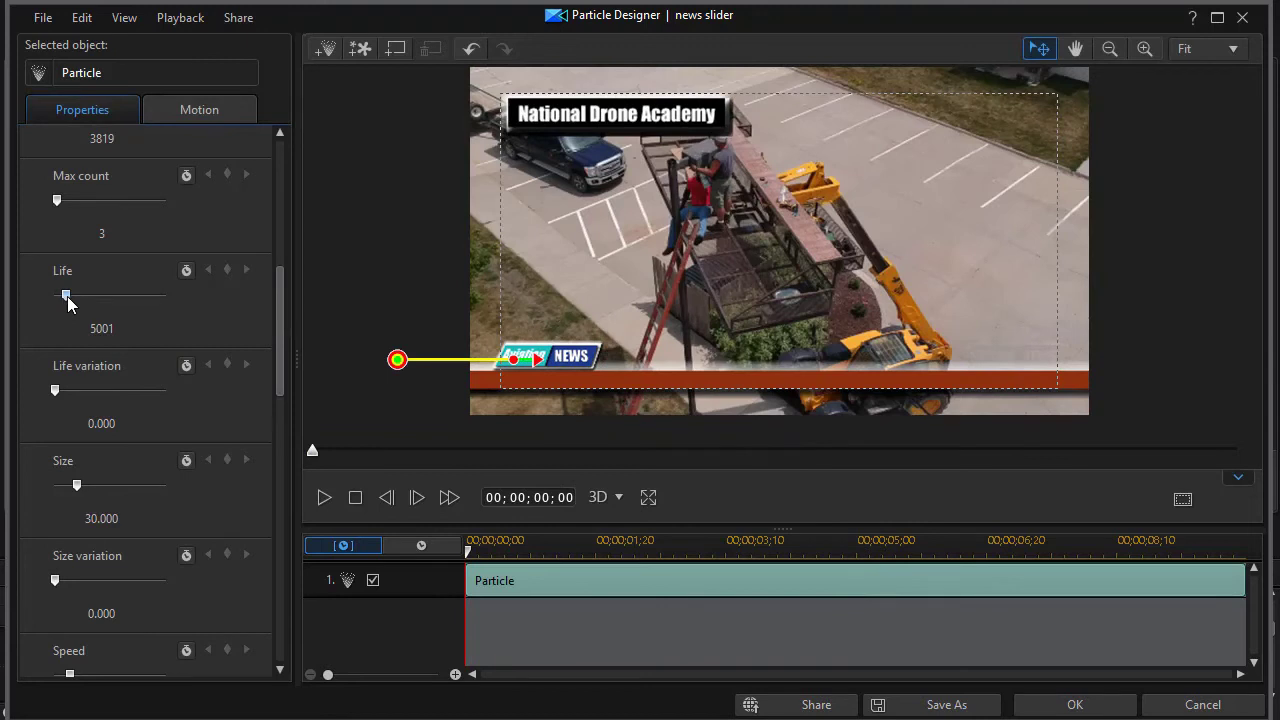
left_click_drag(67, 296, 68, 297)
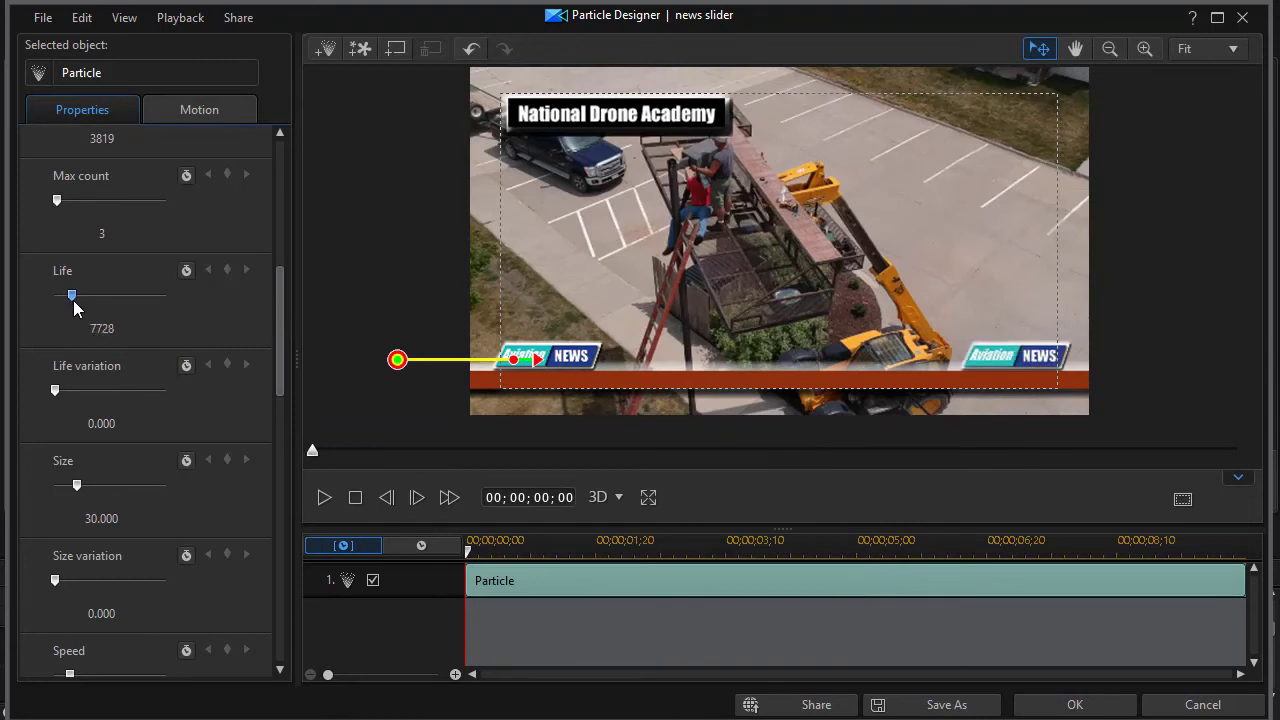
Step: Raise the Emit rate to 5455, preview the timing, and accept the particle design
scroll(281, 317, "up", 1)
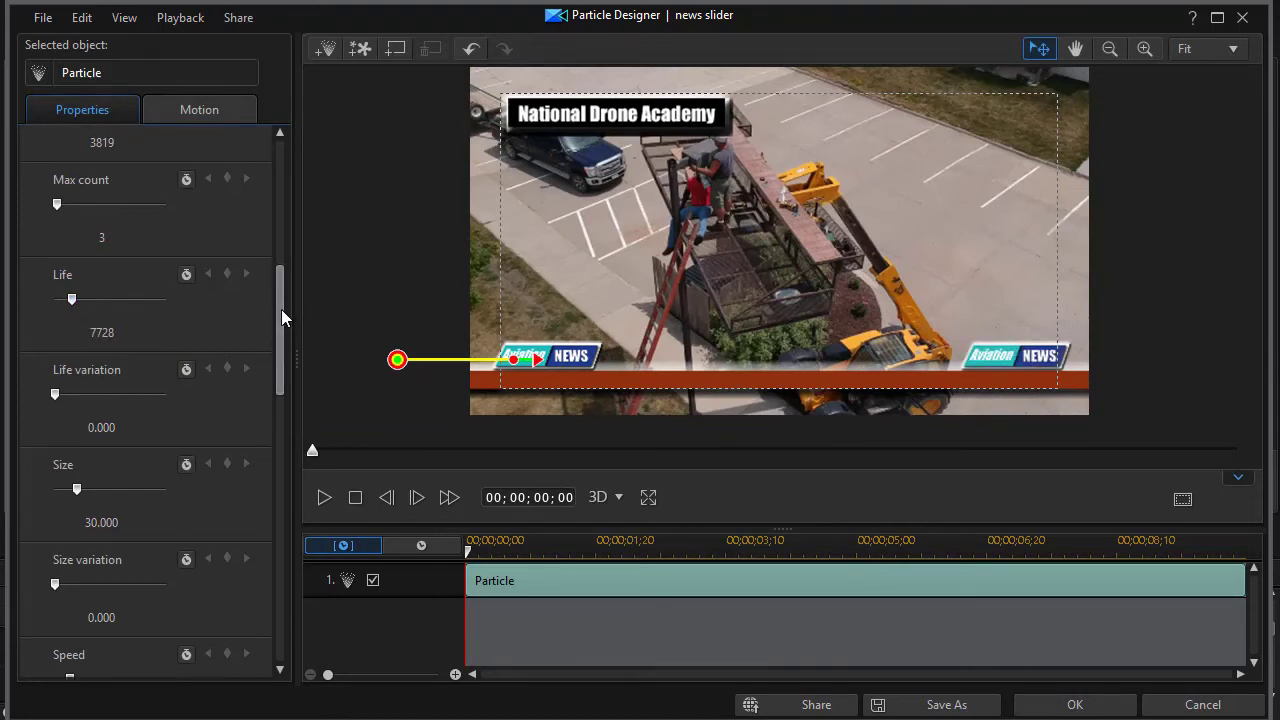
left_click_drag(281, 317, 286, 264)
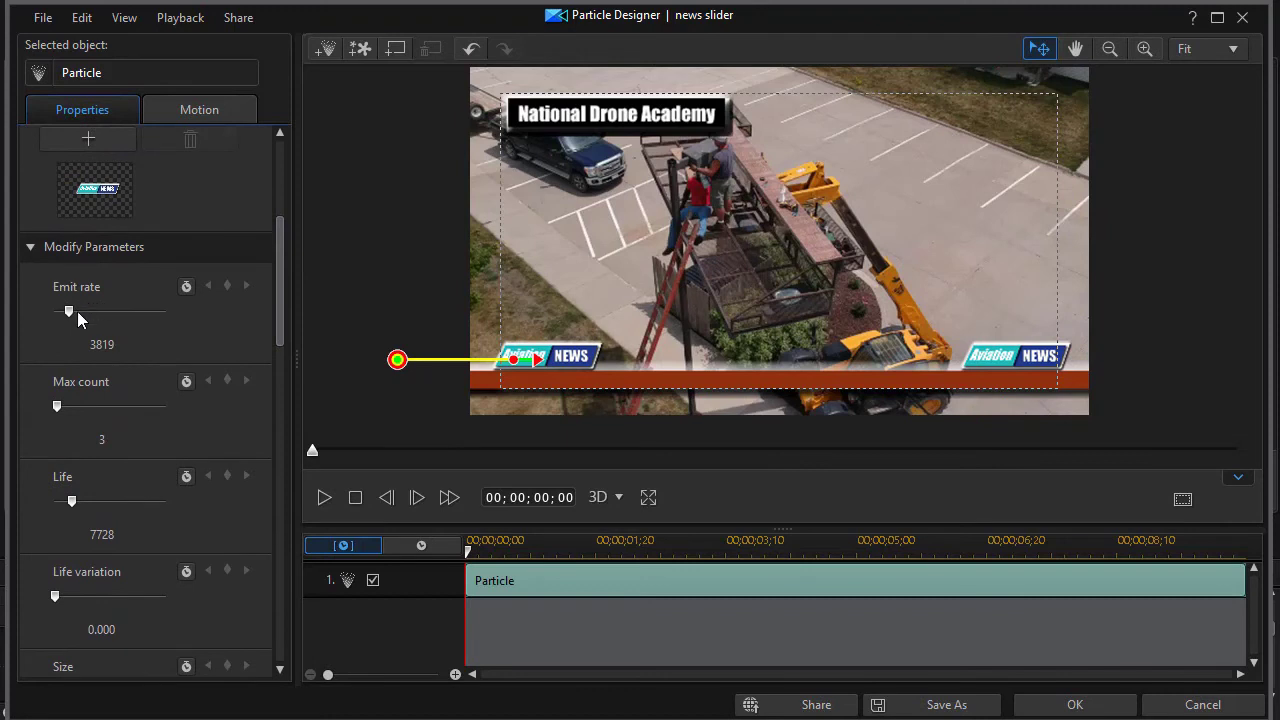
left_click_drag(69, 309, 71, 311)
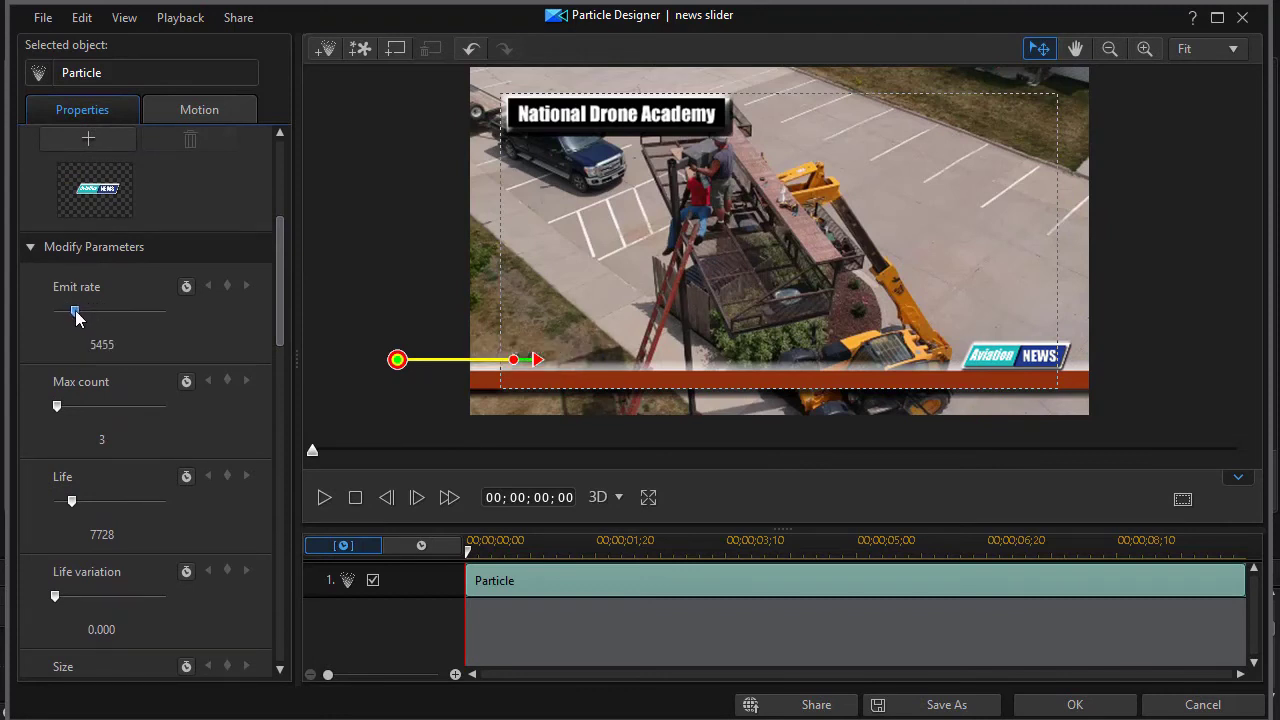
left_click(323, 499)
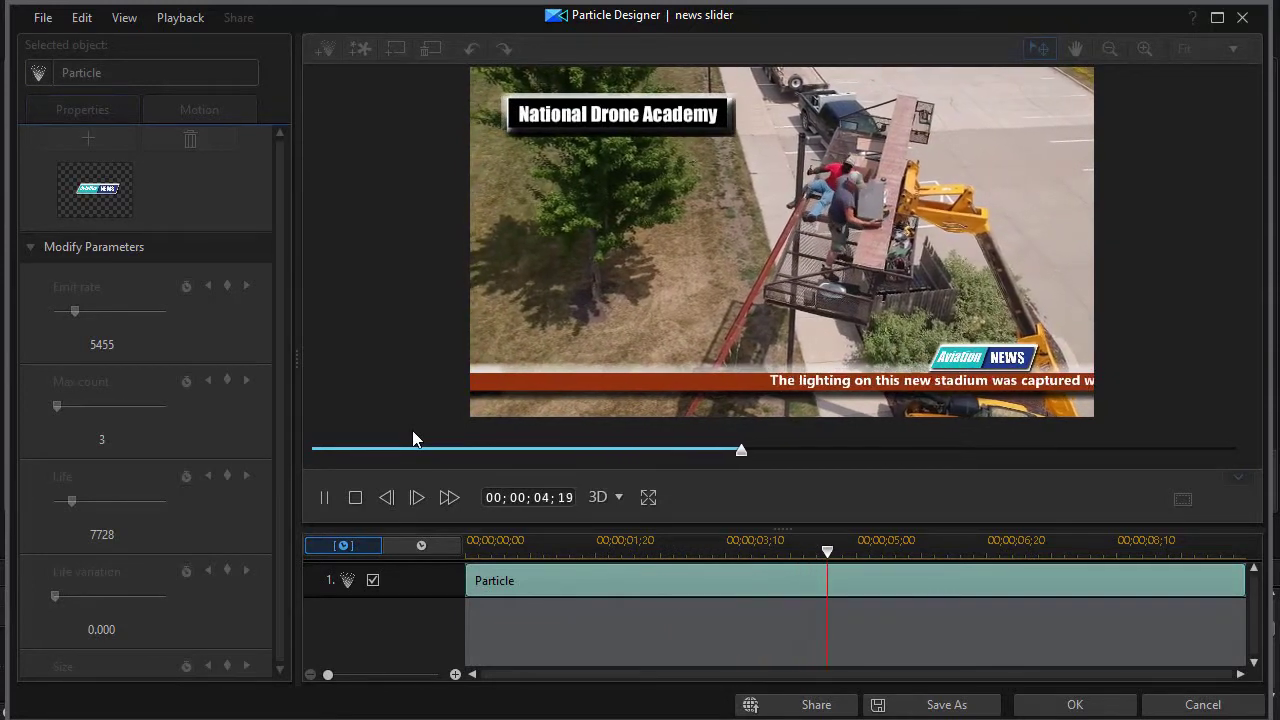
left_click(356, 500)
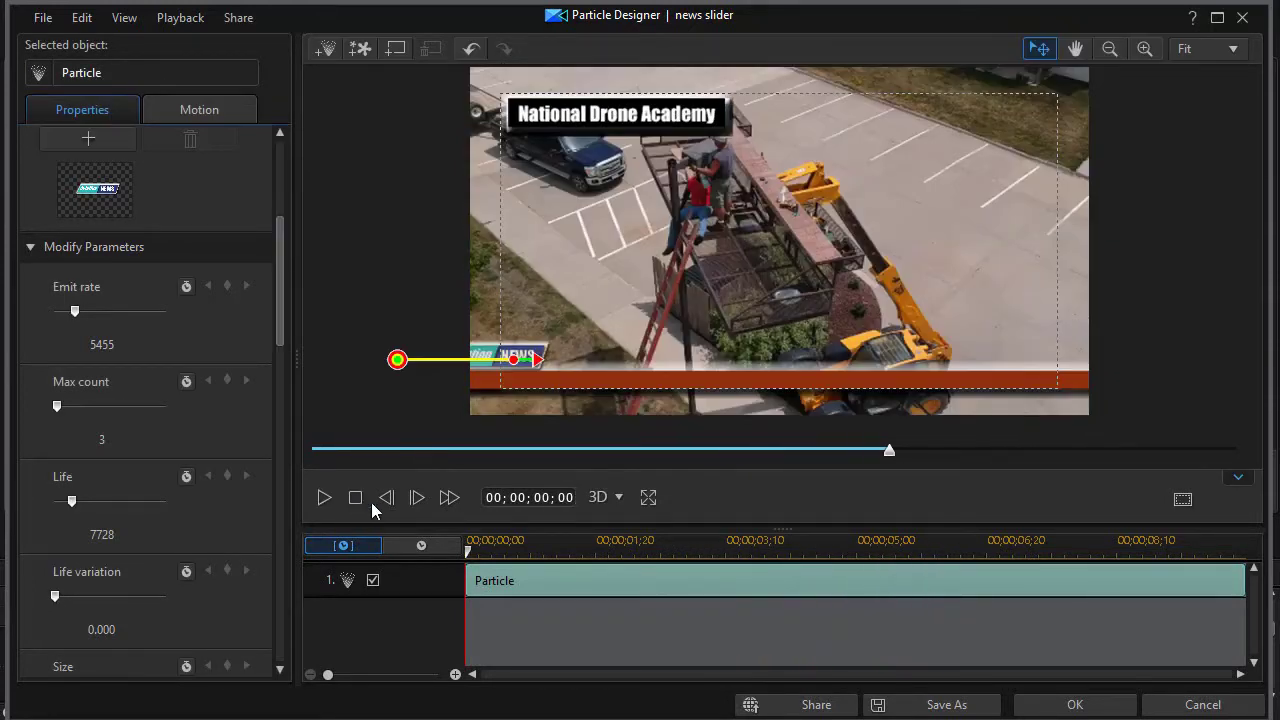
left_click(1096, 711)
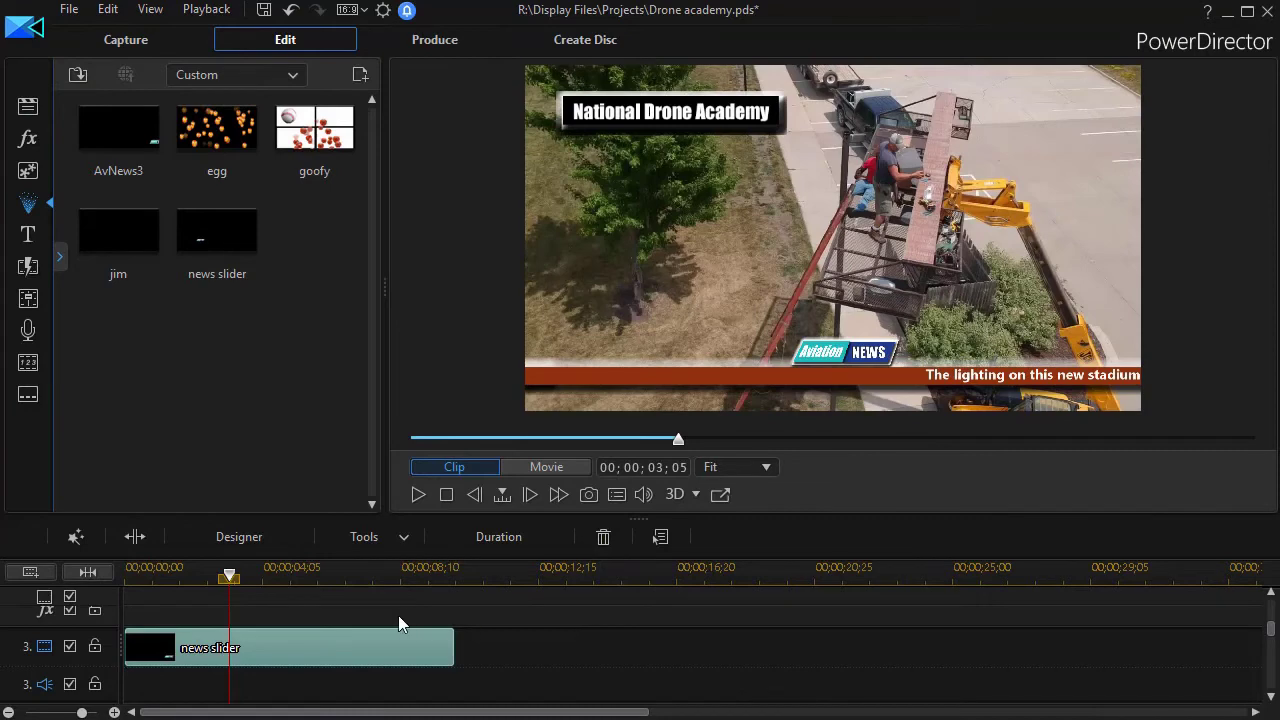
Step: Extend the news slider clip on track 3 to end at 00;00;22;11
left_click_drag(455, 647, 865, 648)
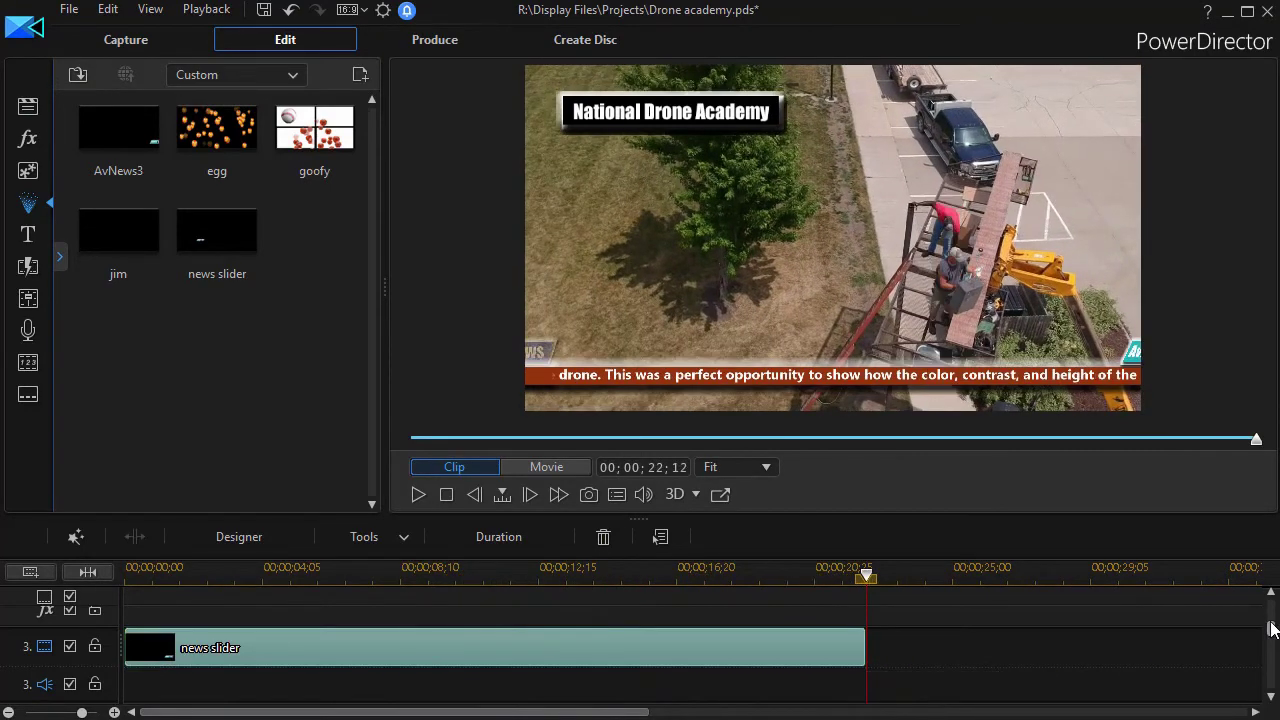
scroll(1274, 625, "down", 3)
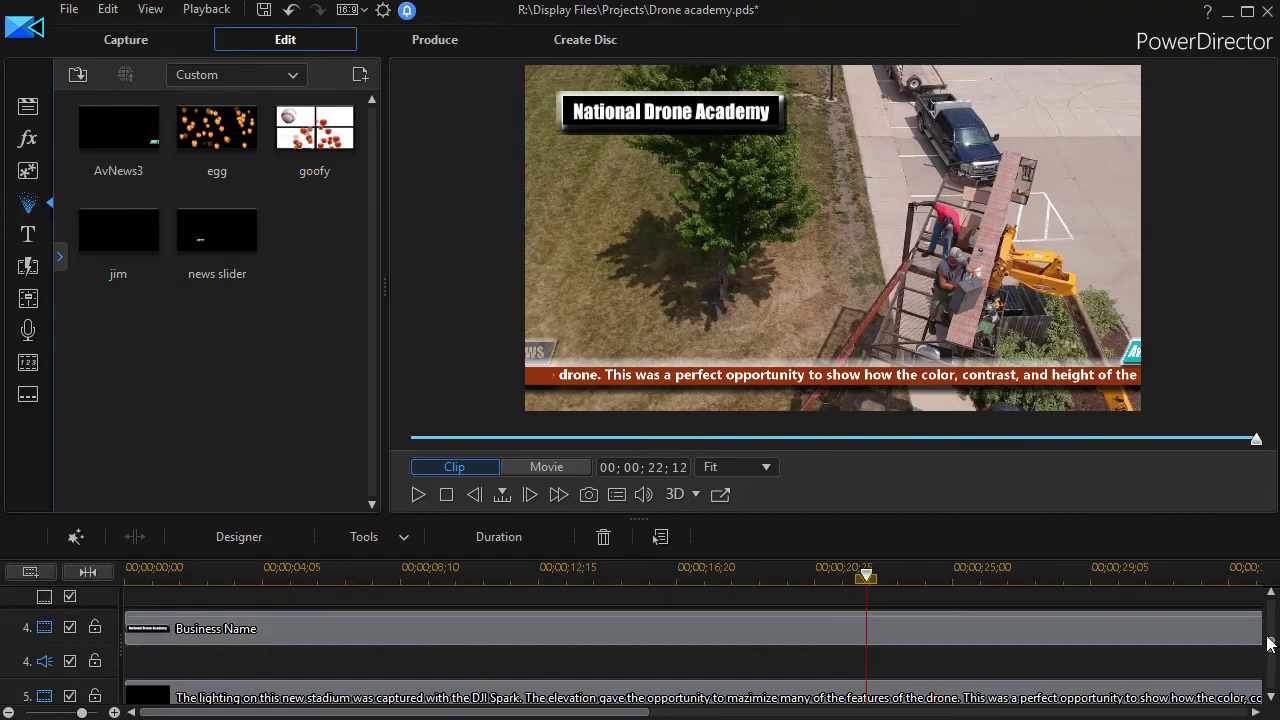
scroll(1272, 645, "up", 5)
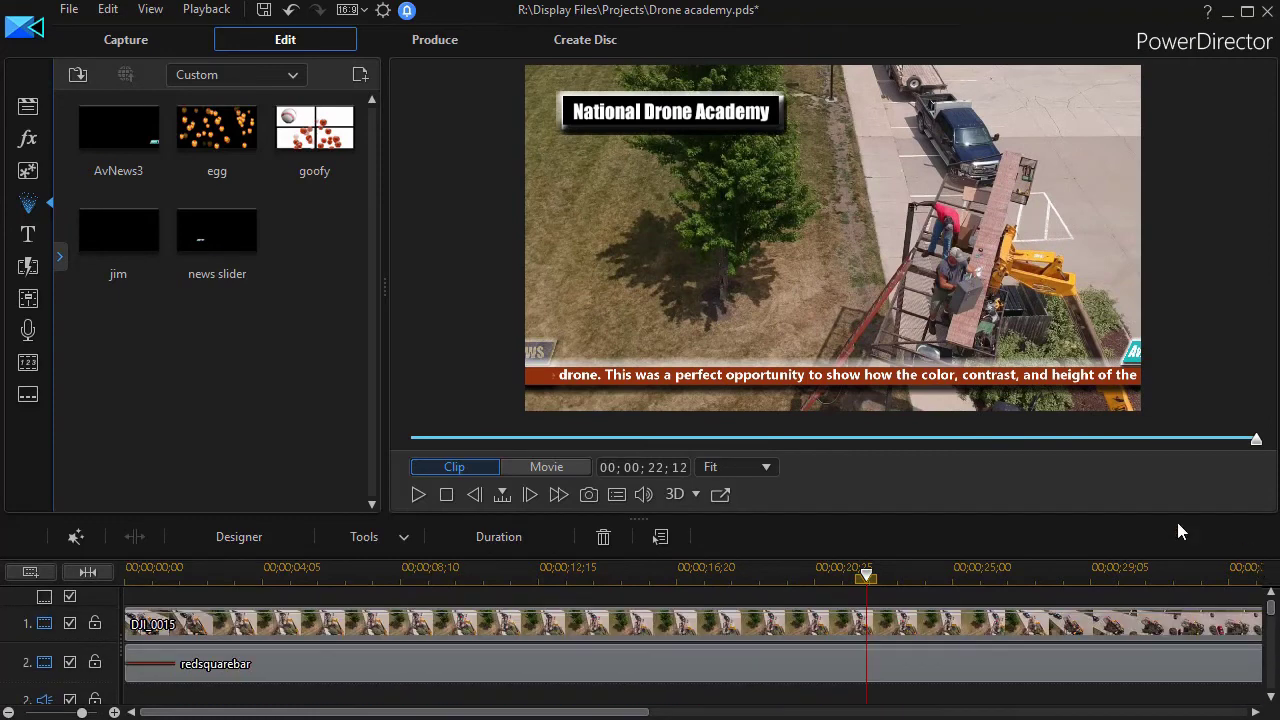
Step: Switch the preview to Movie and play the whole movie from the start
left_click(544, 470)
left_click(415, 496)
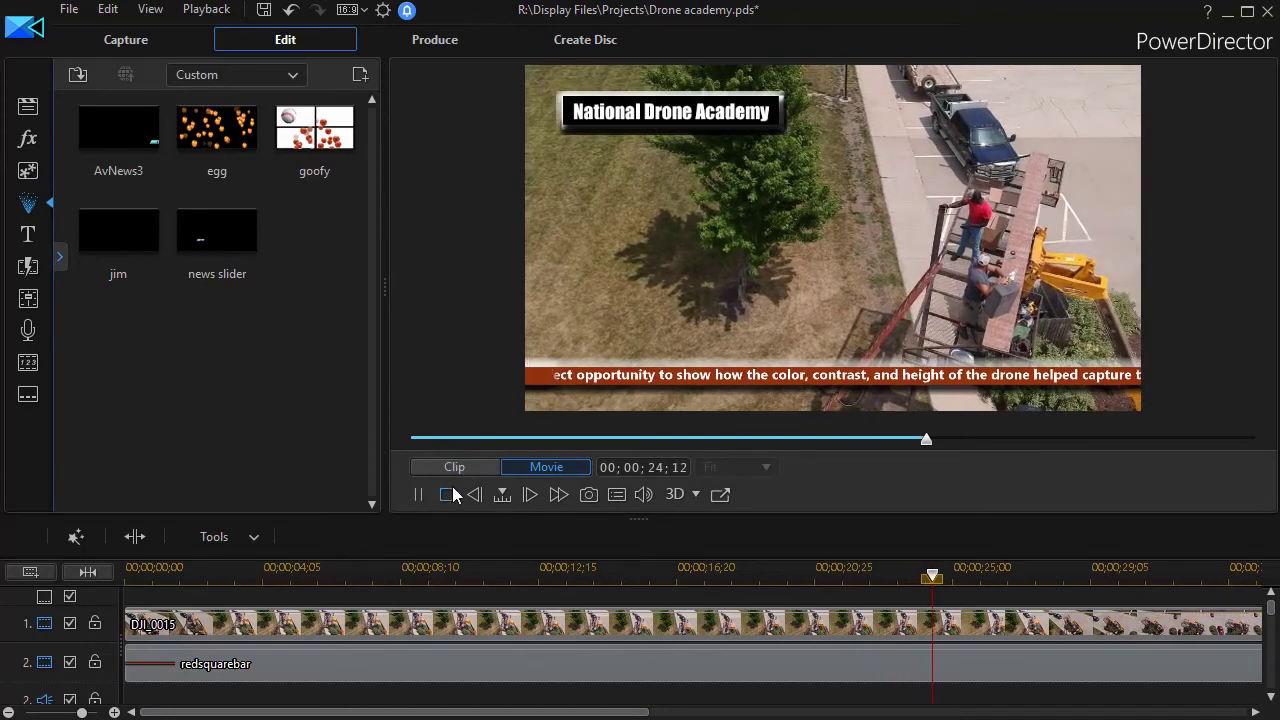
key("ctrl+slash")
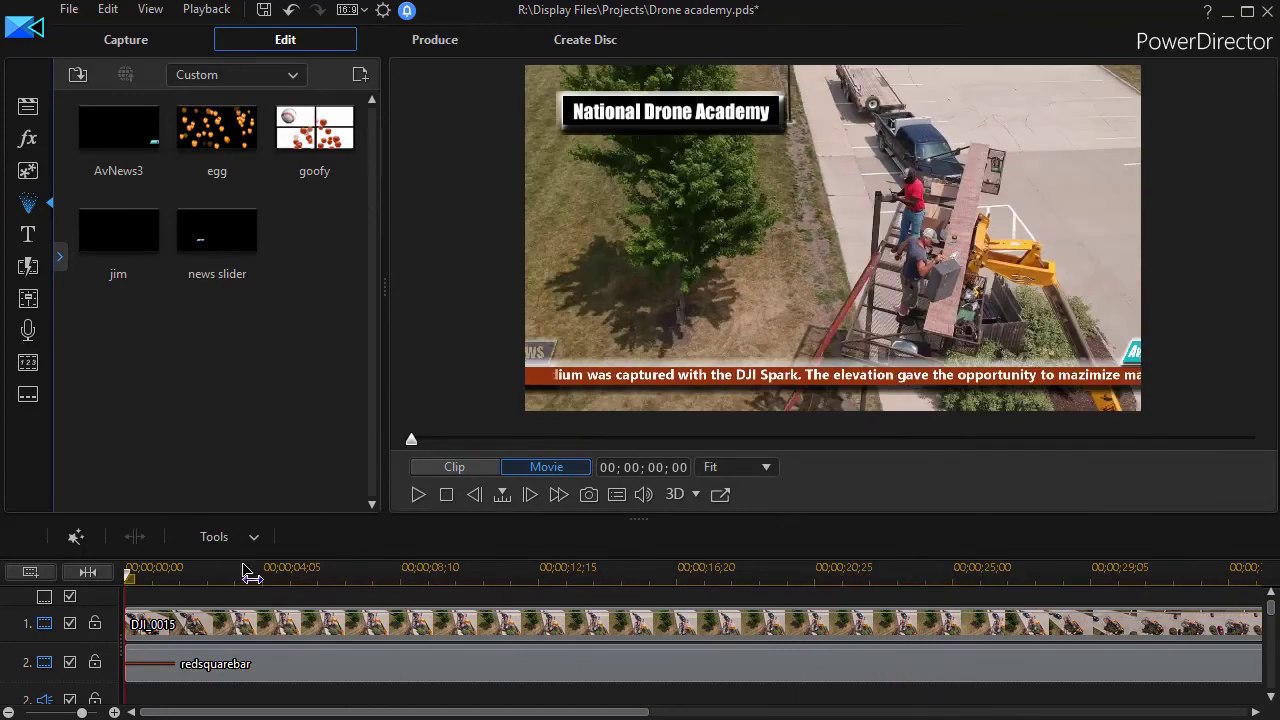
left_click(418, 494)
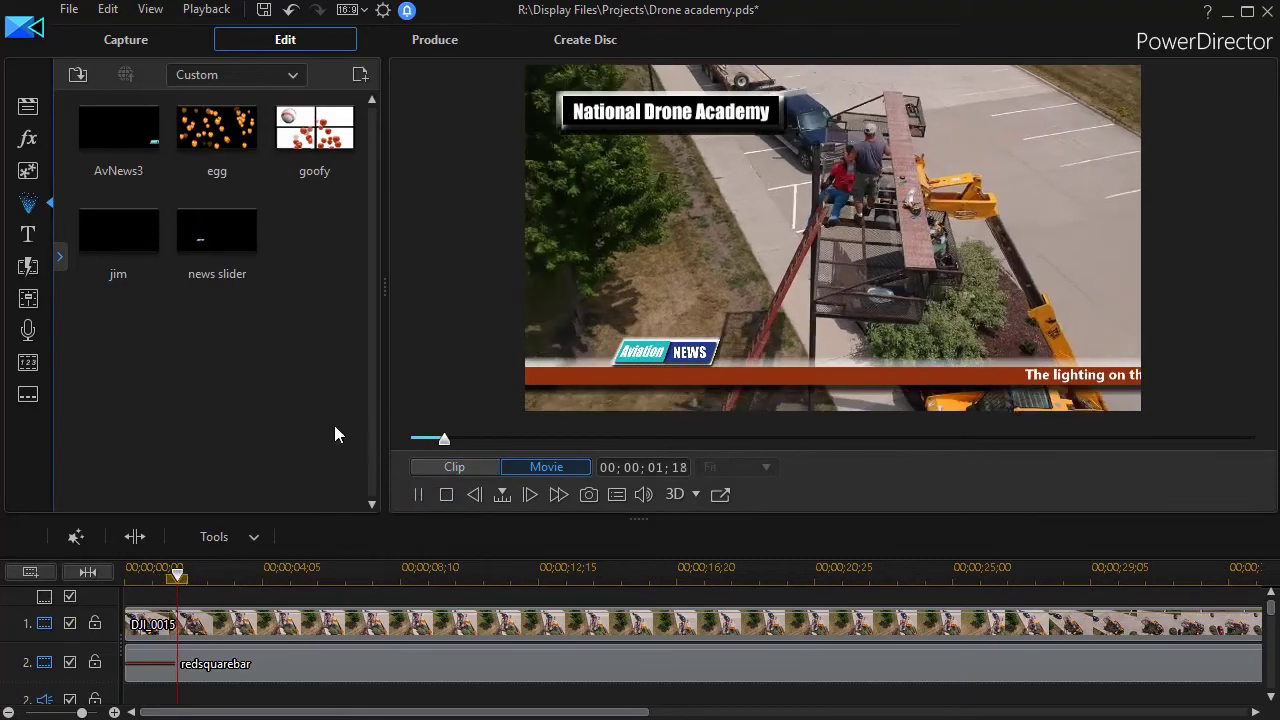